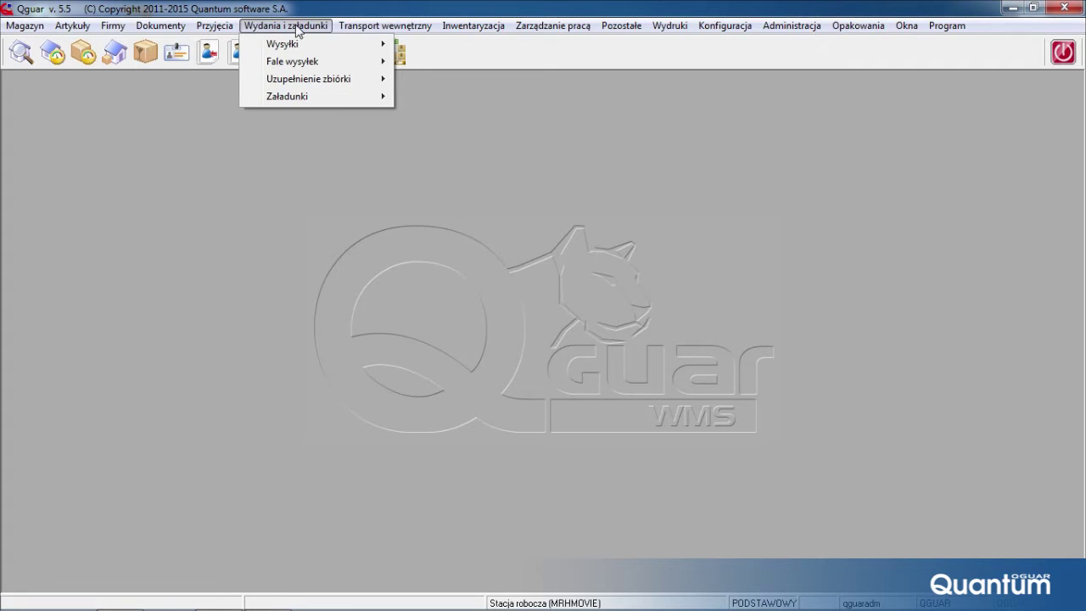
{"action": "mouse_move", "coordinate": [344, 31]}
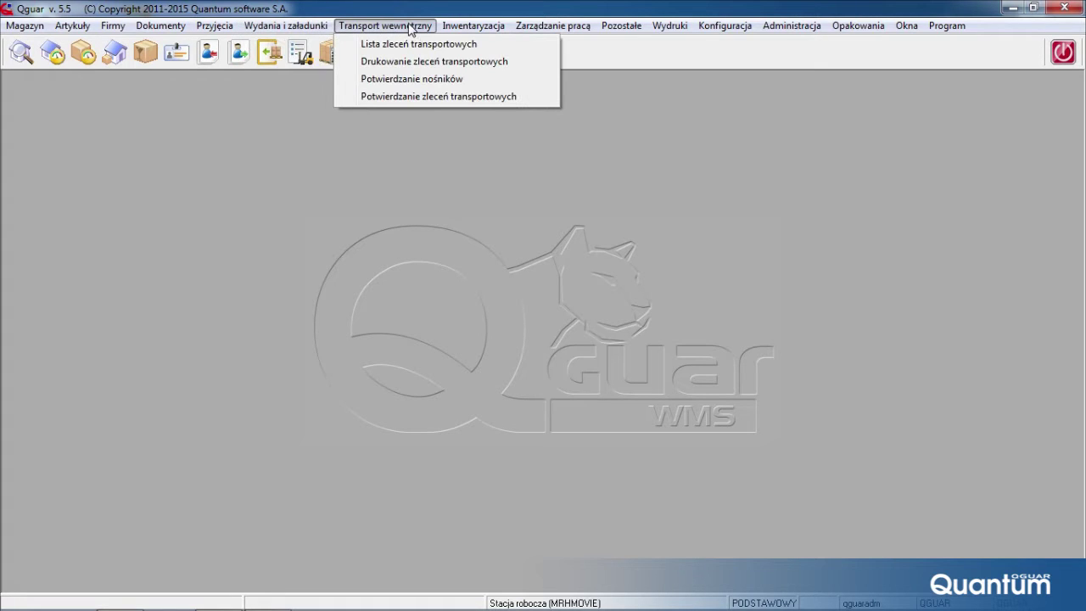
{"action": "mouse_move", "coordinate": [469, 32]}
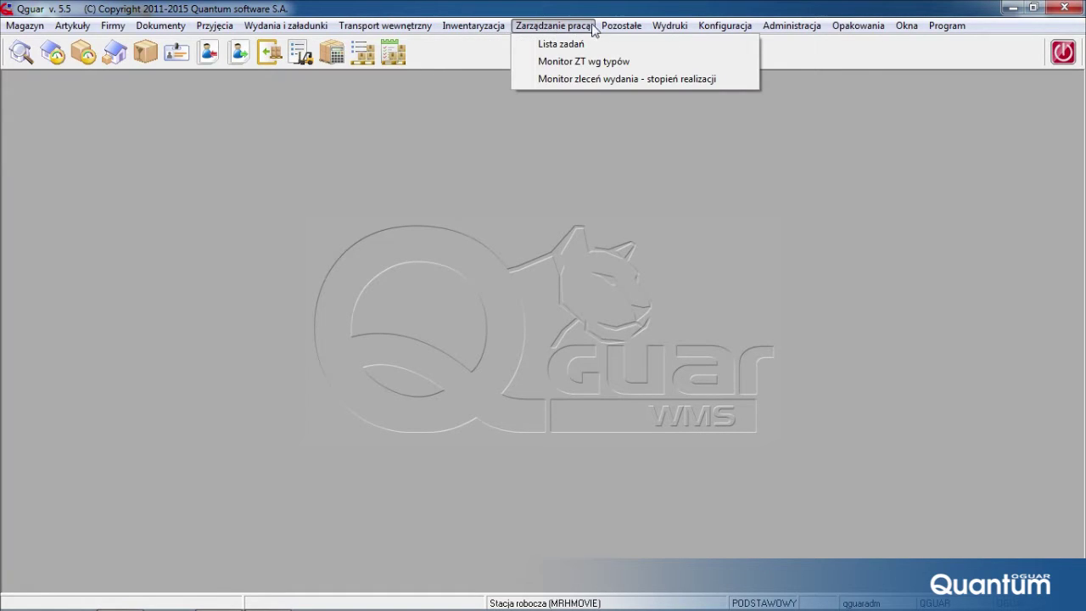
{"action": "mouse_move", "coordinate": [621, 32]}
{"action": "mouse_move", "coordinate": [670, 31]}
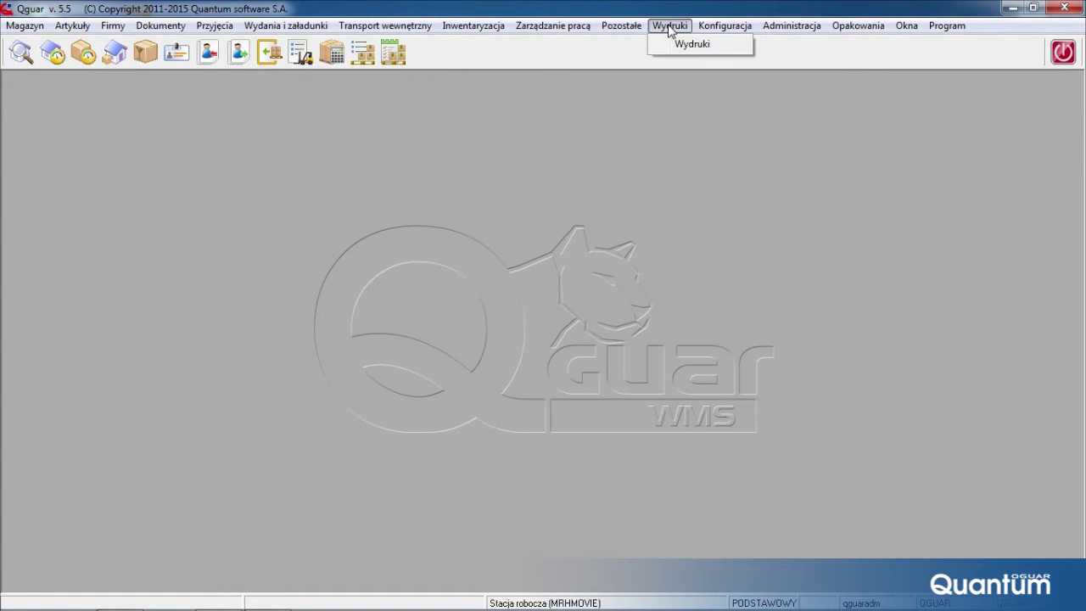
{"action": "mouse_move", "coordinate": [785, 31]}
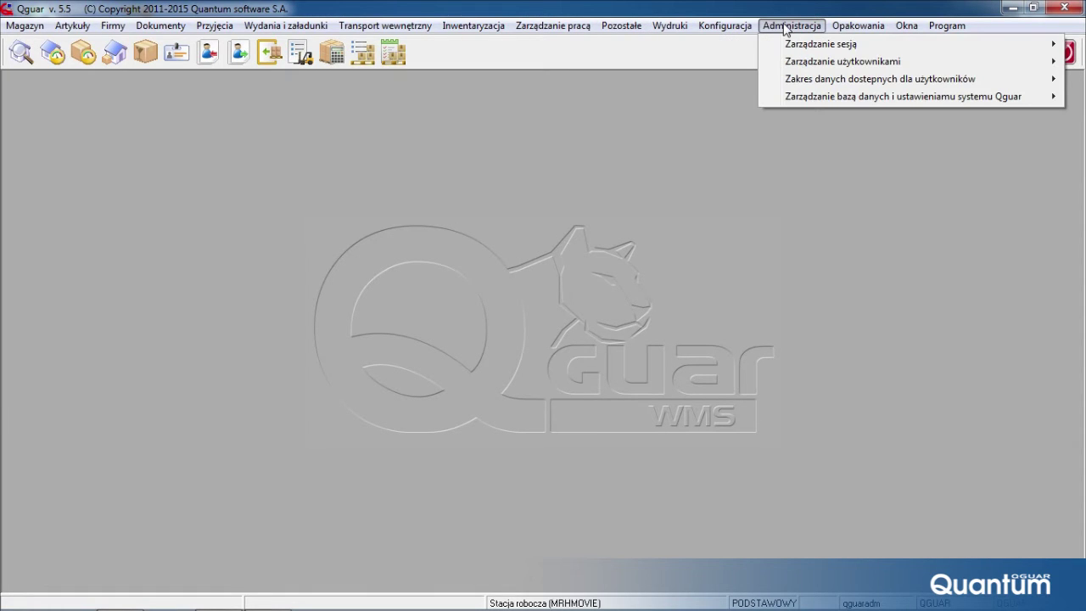
{"action": "mouse_move", "coordinate": [726, 28]}
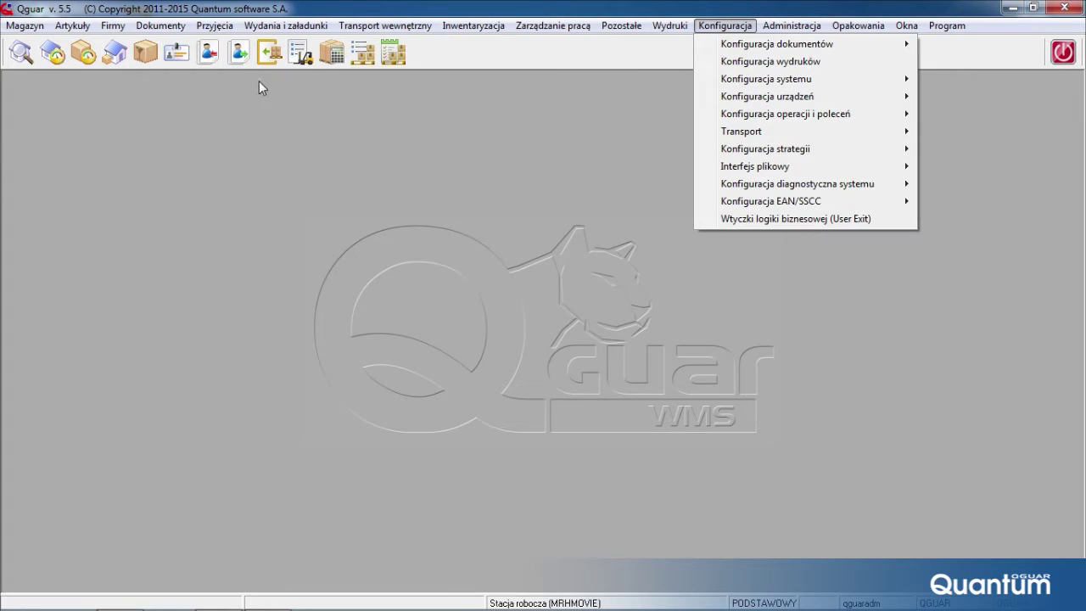
{"action": "left_click", "coordinate": [215, 79]}
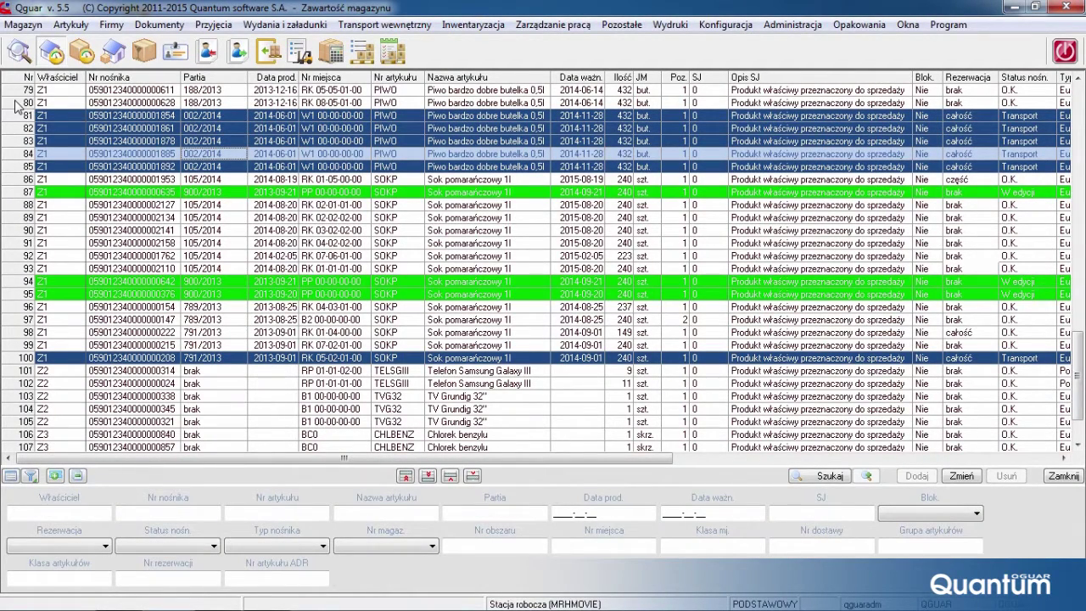
{"action": "left_click", "coordinate": [20, 25]}
{"action": "mouse_move", "coordinate": [80, 79]}
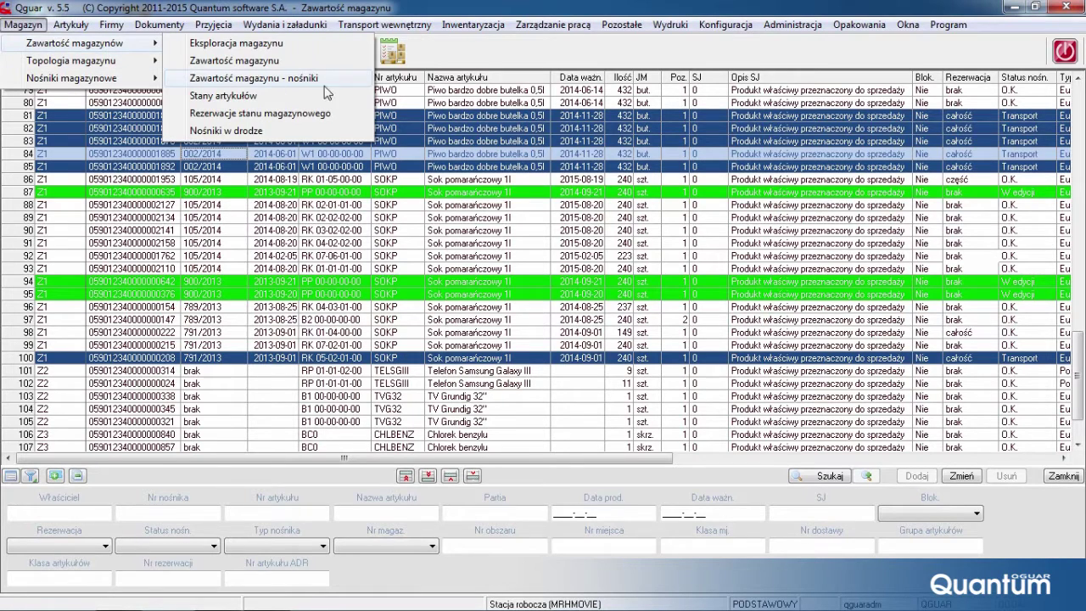
{"action": "left_click", "coordinate": [431, 61]}
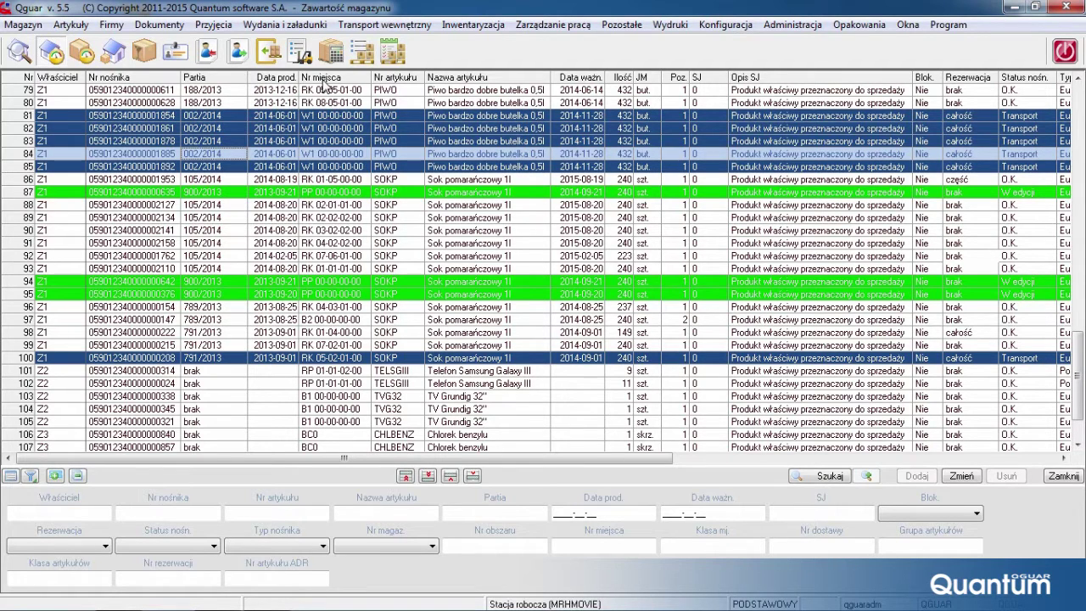
Run the carrier check (Sprawdź nośnik) on the PIWO carrier in row 84 and review its event list
{"action": "right_click", "coordinate": [178, 155]}
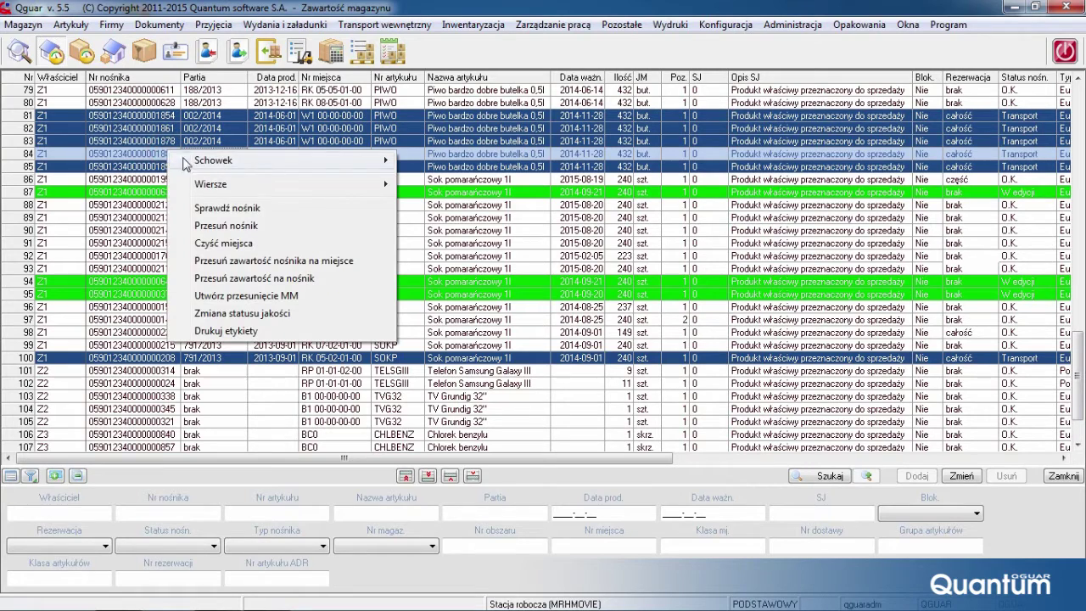
{"action": "left_click", "coordinate": [236, 209]}
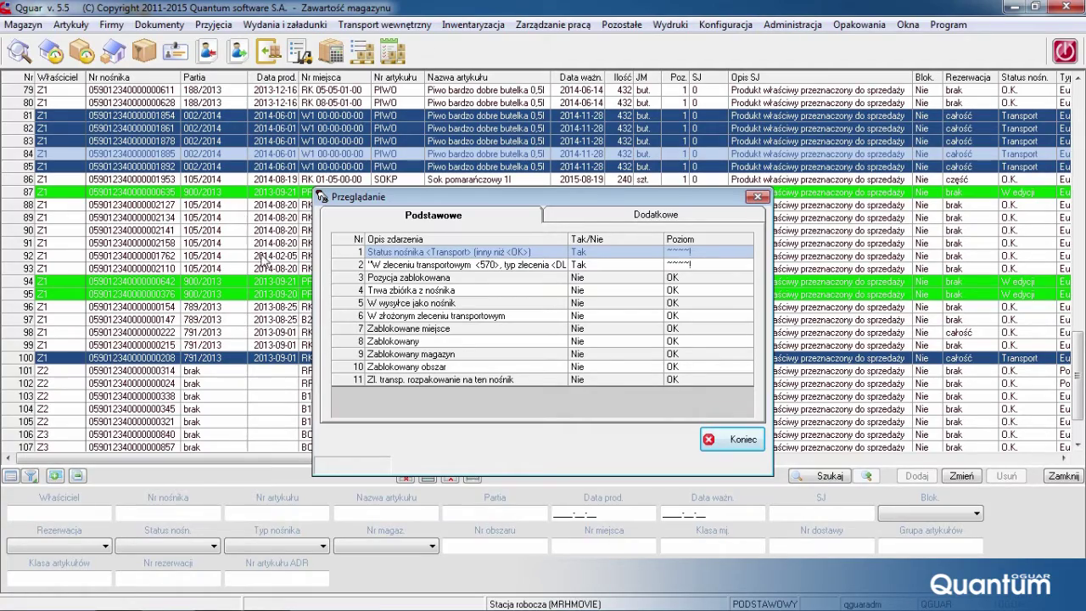
{"action": "left_click", "coordinate": [720, 440]}
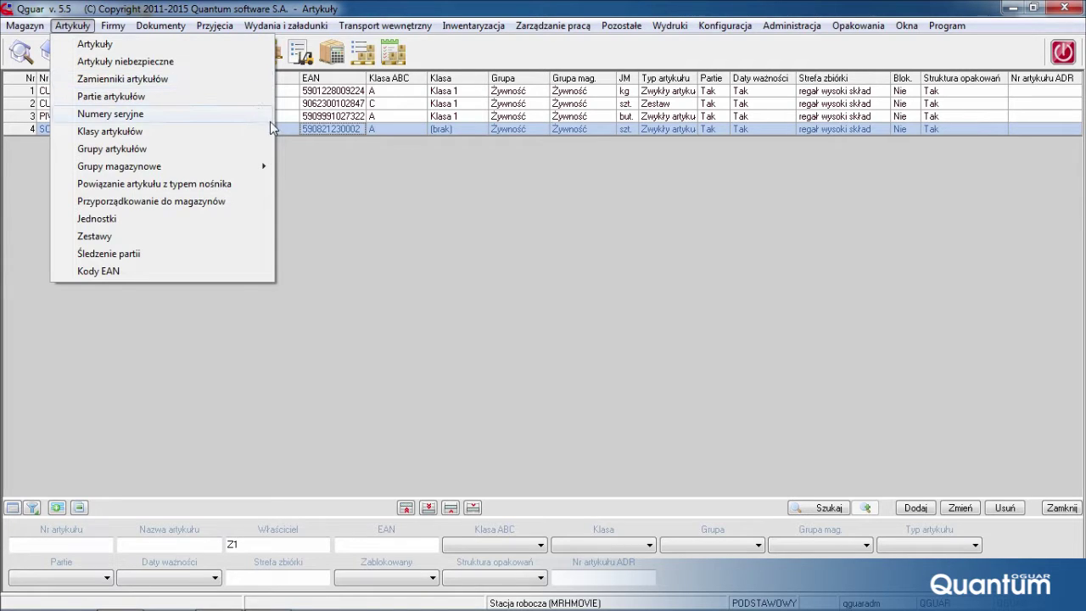
Open the SOKP article's default packaging structure and view the details of its pallet level (Poziom 3: paleta)
{"action": "left_click", "coordinate": [304, 129]}
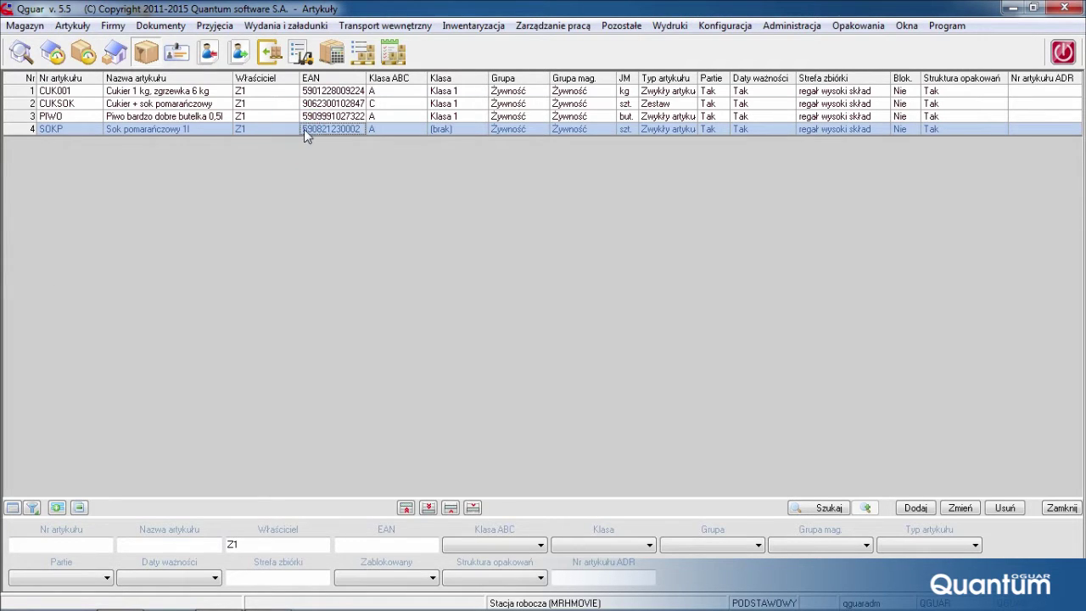
{"action": "double_click", "coordinate": [307, 132]}
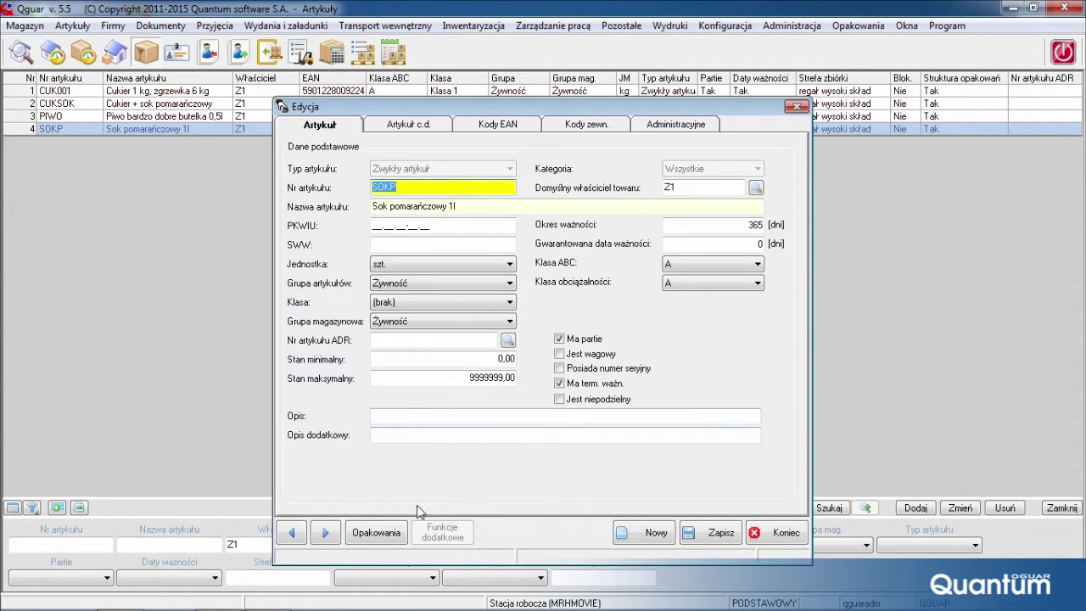
{"action": "left_click", "coordinate": [376, 533]}
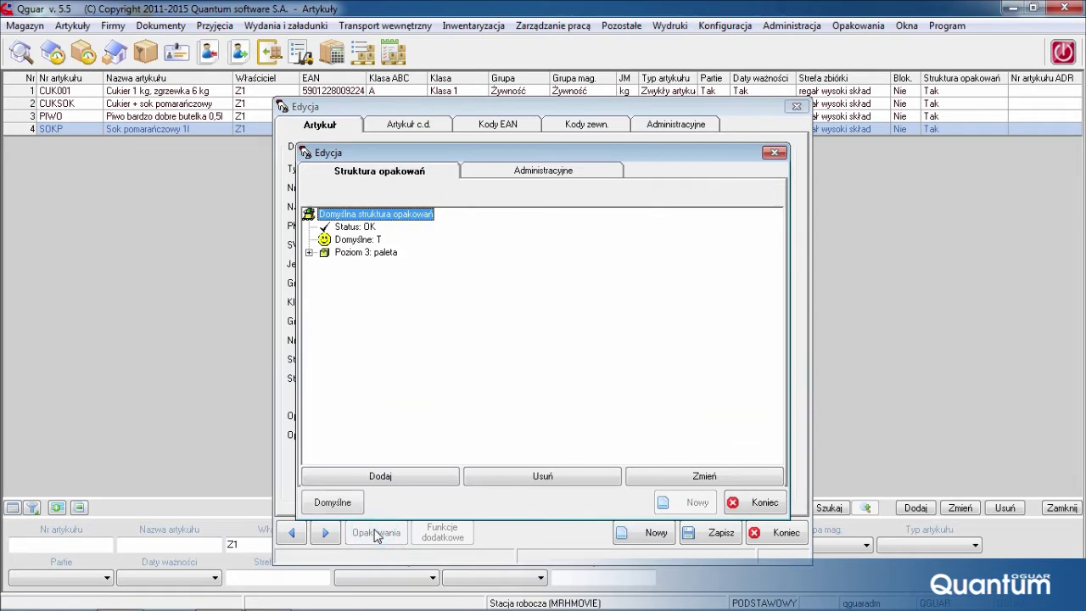
{"action": "left_click", "coordinate": [311, 253]}
{"action": "left_click", "coordinate": [422, 268]}
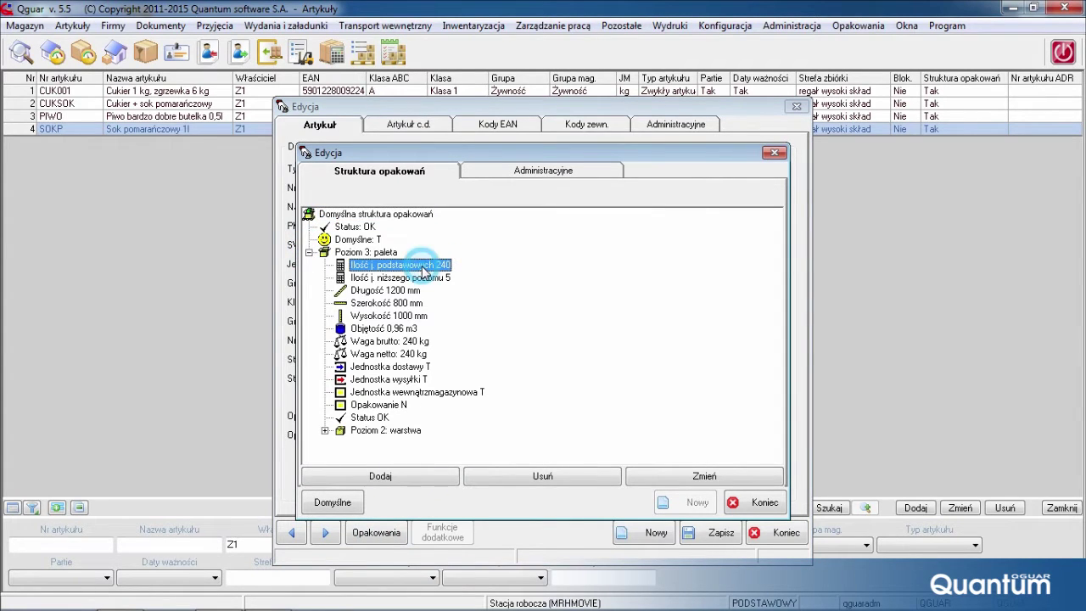
{"action": "double_click", "coordinate": [422, 268]}
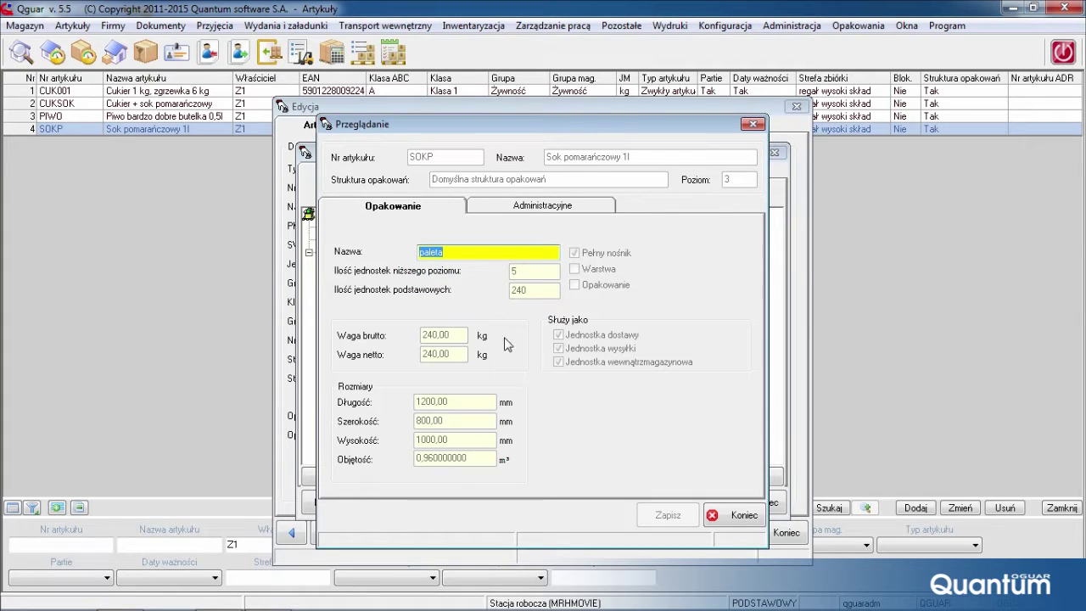
{"action": "left_click", "coordinate": [723, 515]}
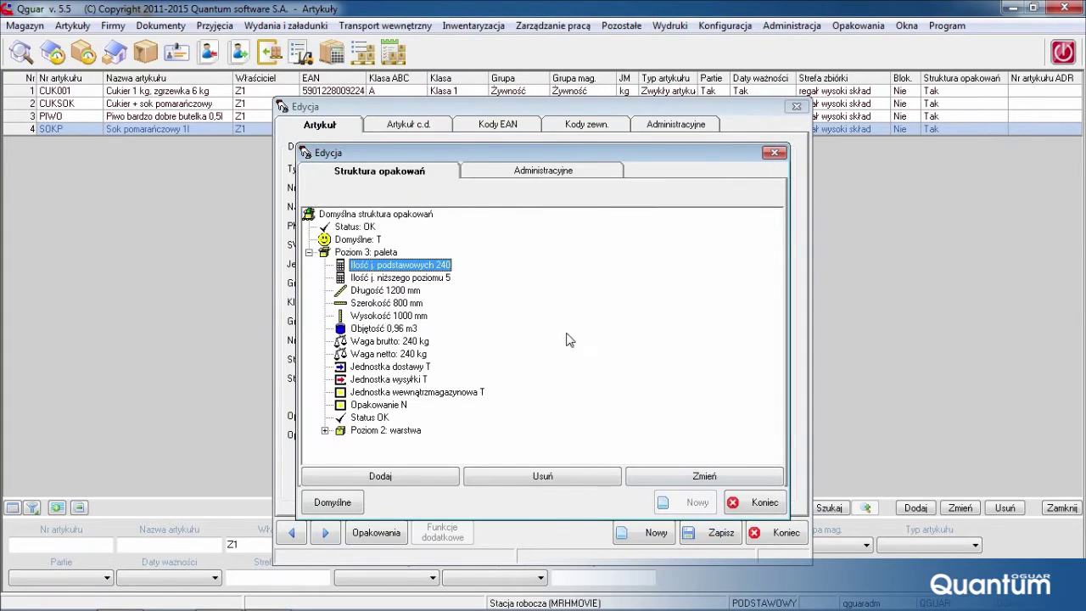
{"action": "left_click", "coordinate": [72, 26]}
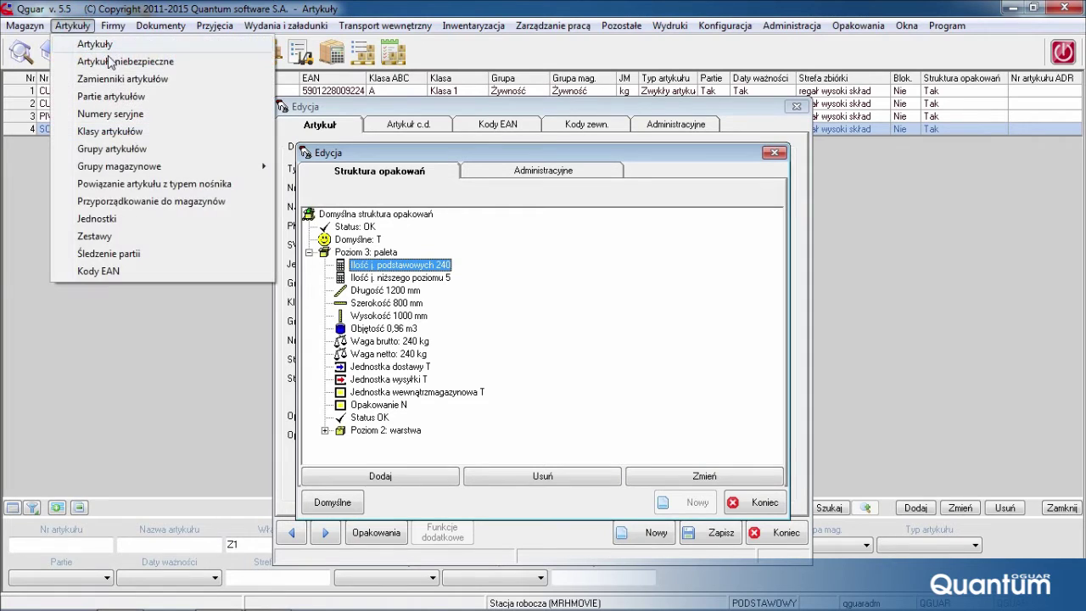
{"action": "left_click", "coordinate": [108, 254]}
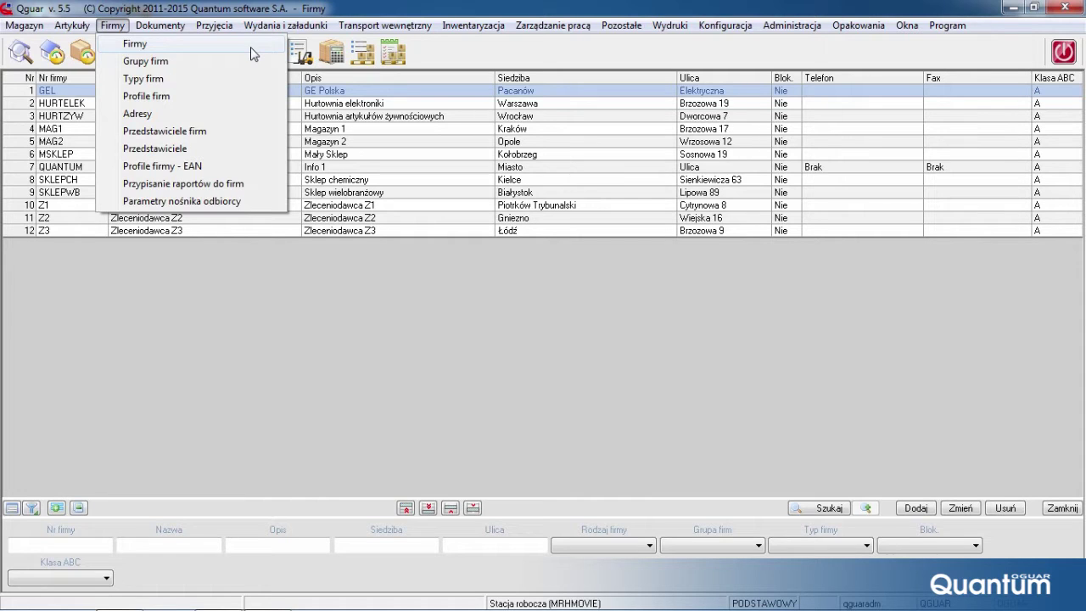
Open the GEL company record and examine its basic and address data
{"action": "left_click", "coordinate": [322, 95]}
{"action": "double_click", "coordinate": [322, 95]}
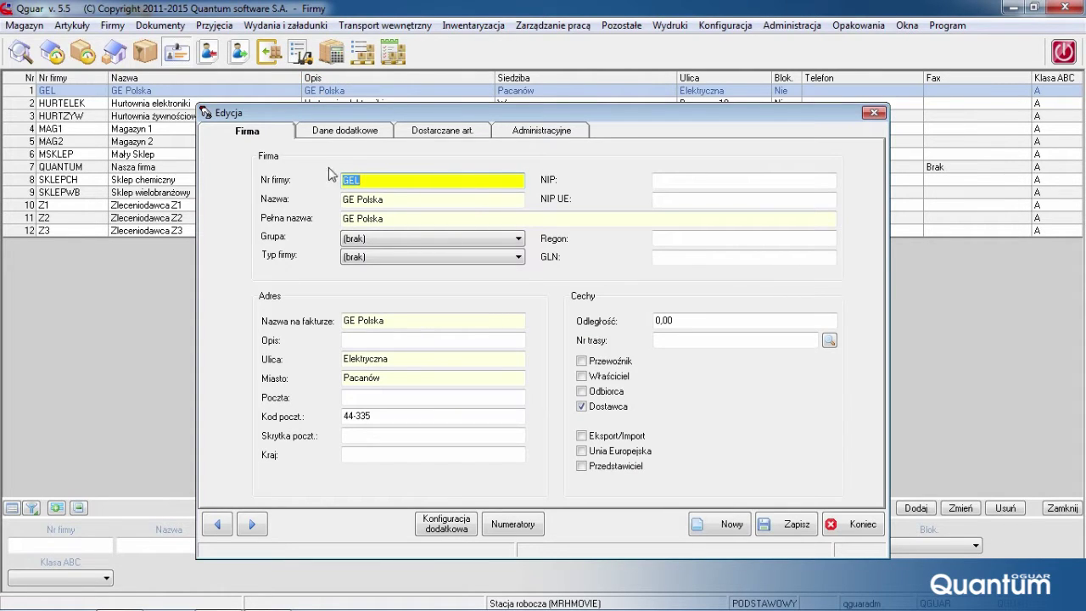
{"action": "left_click", "coordinate": [398, 319]}
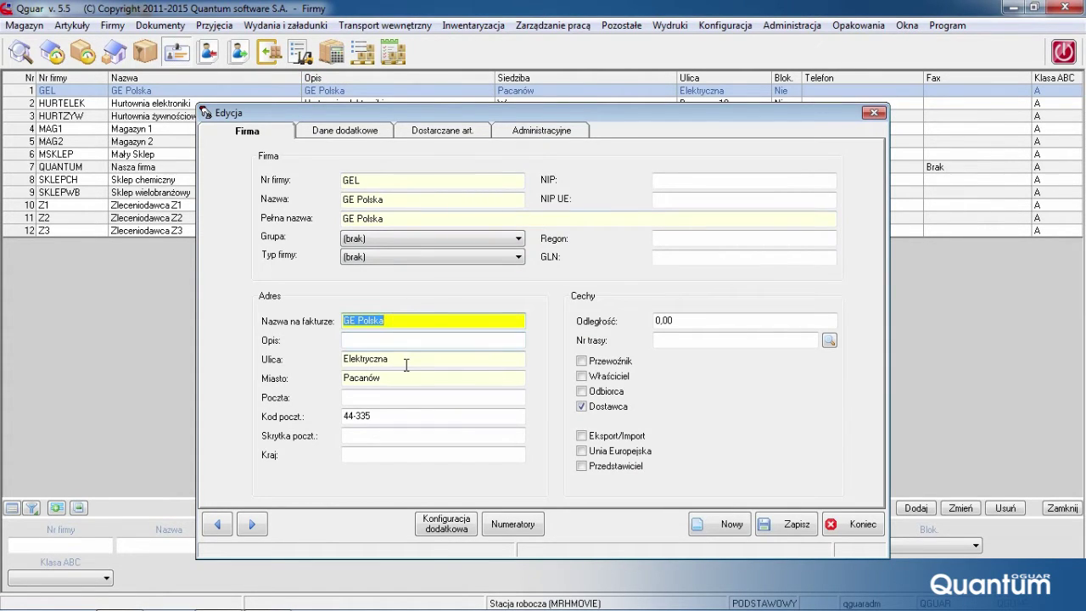
{"action": "left_click", "coordinate": [404, 360]}
Examine the company's additional data, including the guaranteed expiry date and ABC class settings
{"action": "left_click", "coordinate": [355, 131]}
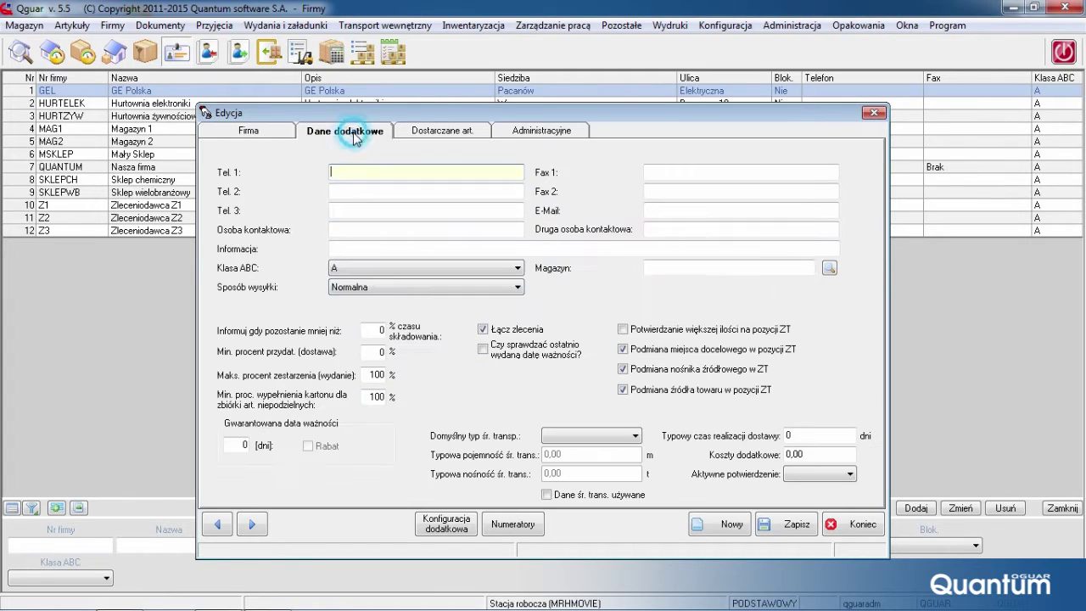
{"action": "left_click", "coordinate": [238, 445]}
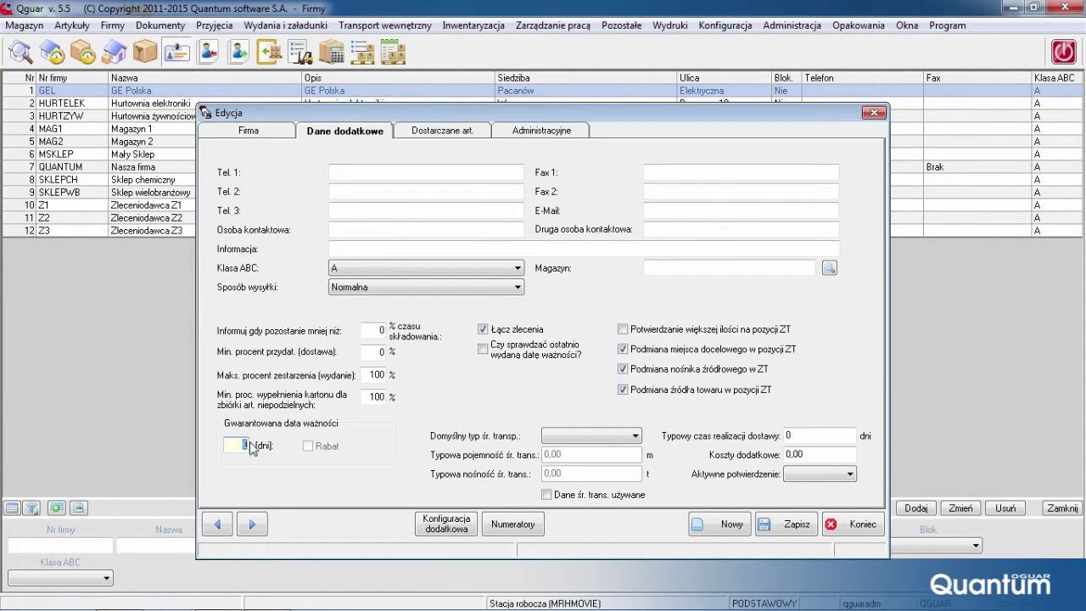
{"action": "left_click", "coordinate": [466, 269]}
{"action": "left_click", "coordinate": [466, 269]}
View the company's additional company/article configuration, return to its basic data and close the record without changes
{"action": "left_click", "coordinate": [440, 529]}
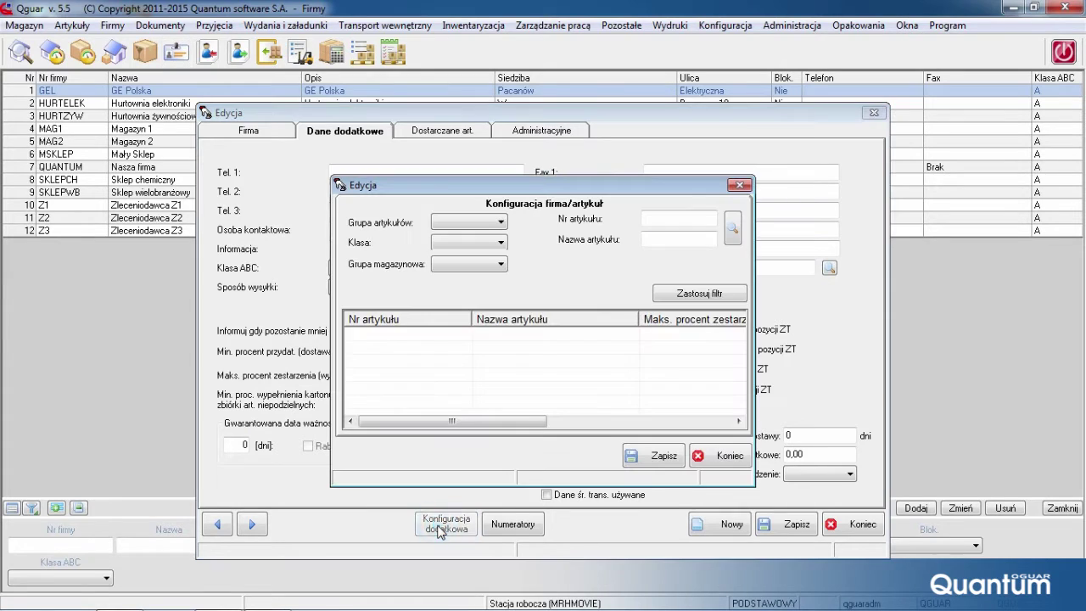
{"action": "left_click", "coordinate": [730, 456]}
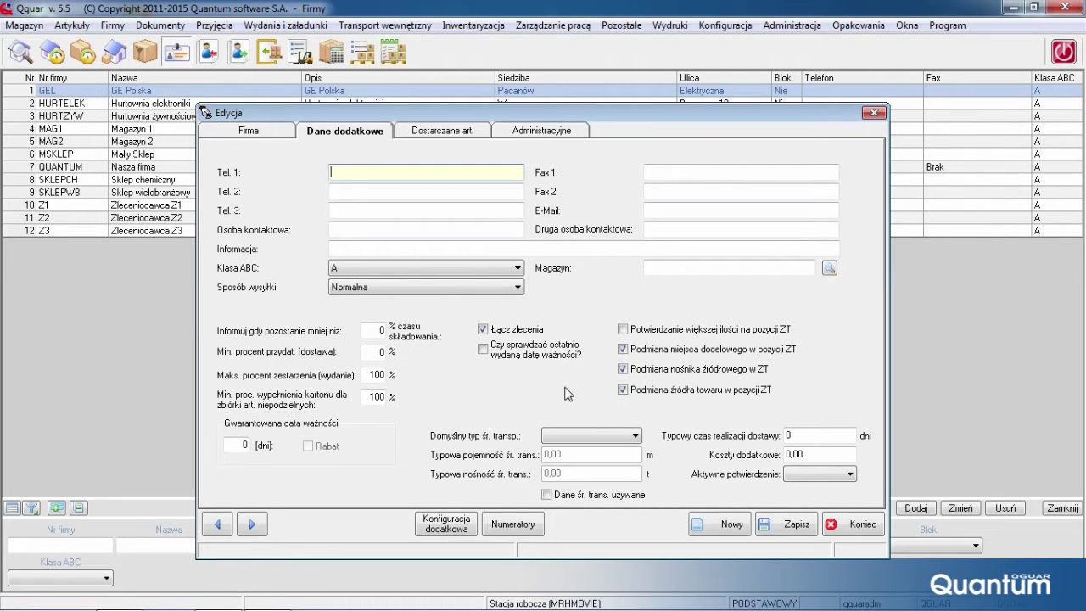
{"action": "left_click", "coordinate": [267, 136]}
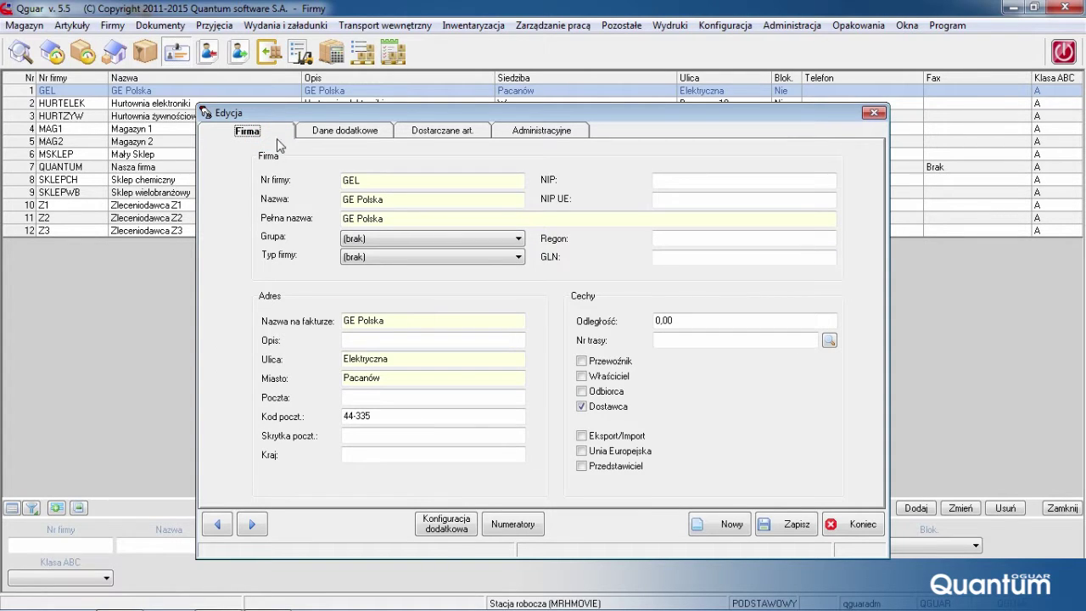
{"action": "left_click", "coordinate": [864, 526]}
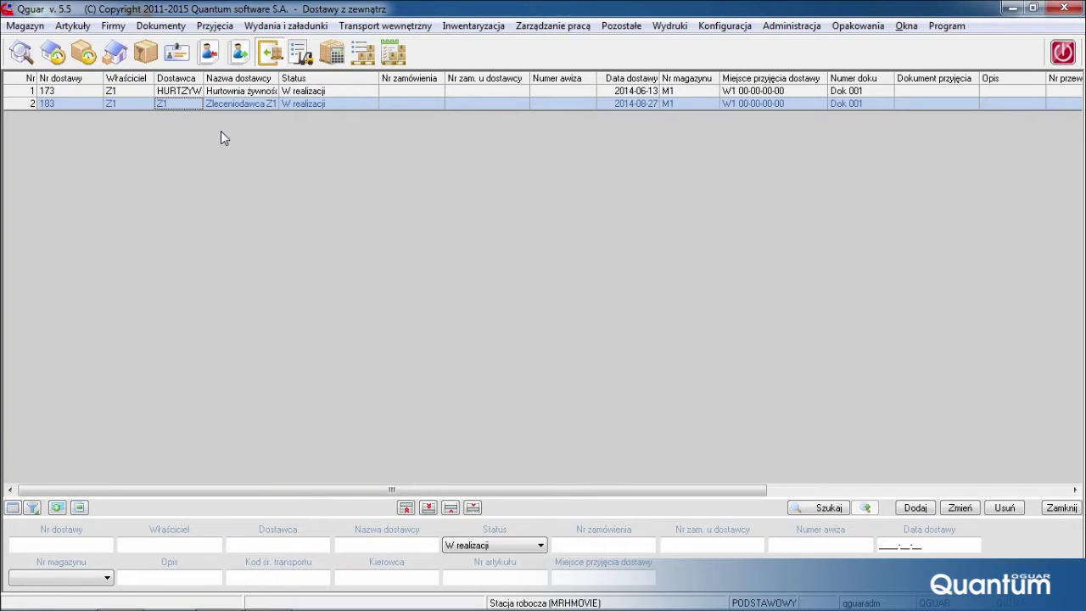
Open external delivery 183 and view its basic delivery data
{"action": "left_click", "coordinate": [215, 25]}
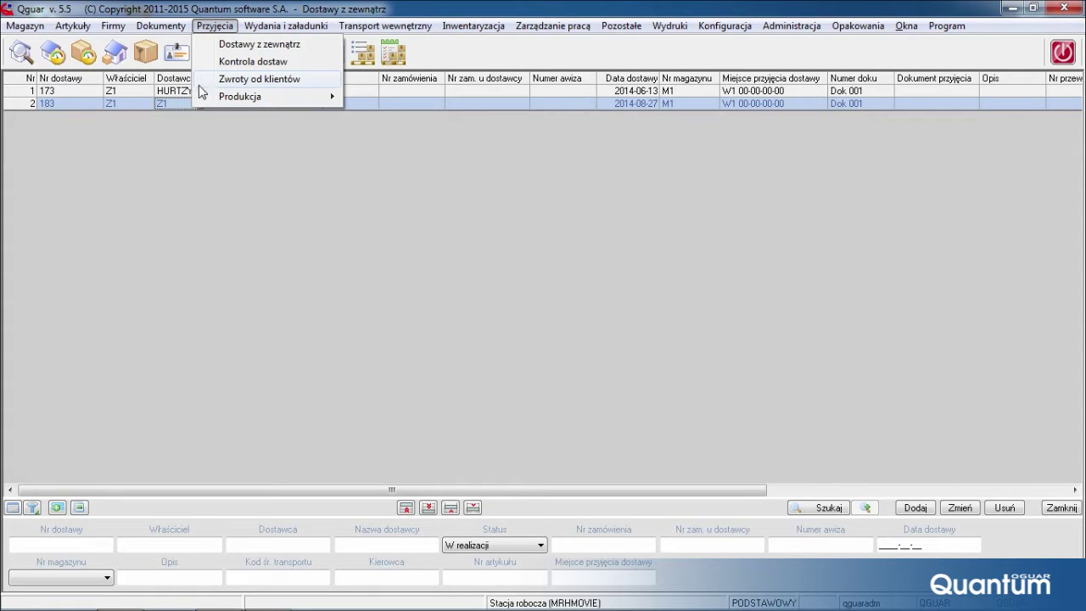
{"action": "mouse_move", "coordinate": [201, 99]}
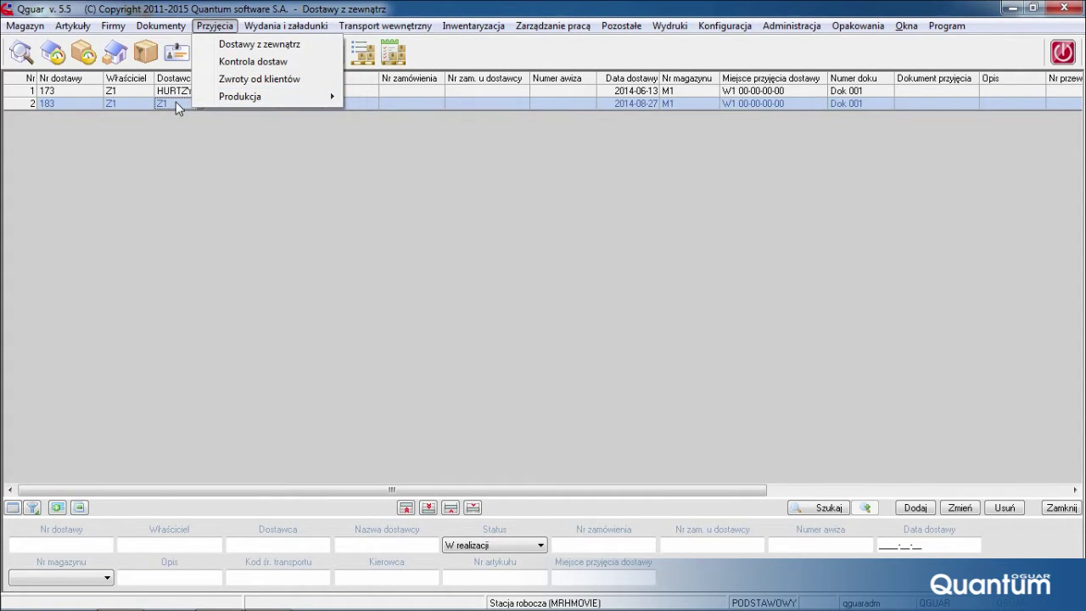
{"action": "left_click", "coordinate": [176, 102]}
{"action": "double_click", "coordinate": [176, 101]}
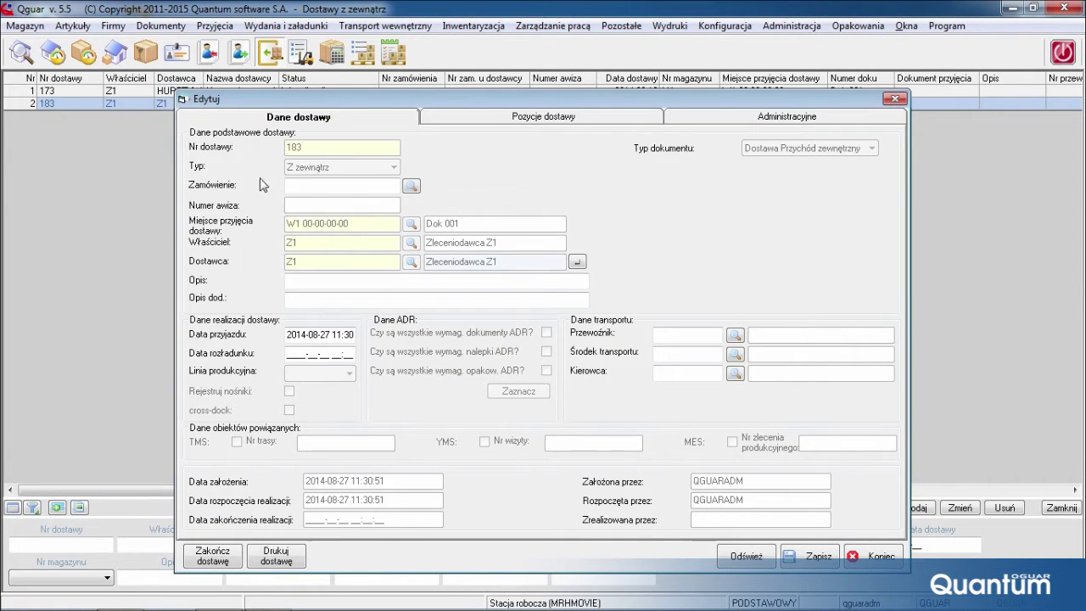
{"action": "left_click", "coordinate": [297, 183]}
Review the delivery's items and view the carrier details of the first PIWO item
{"action": "left_click", "coordinate": [492, 117]}
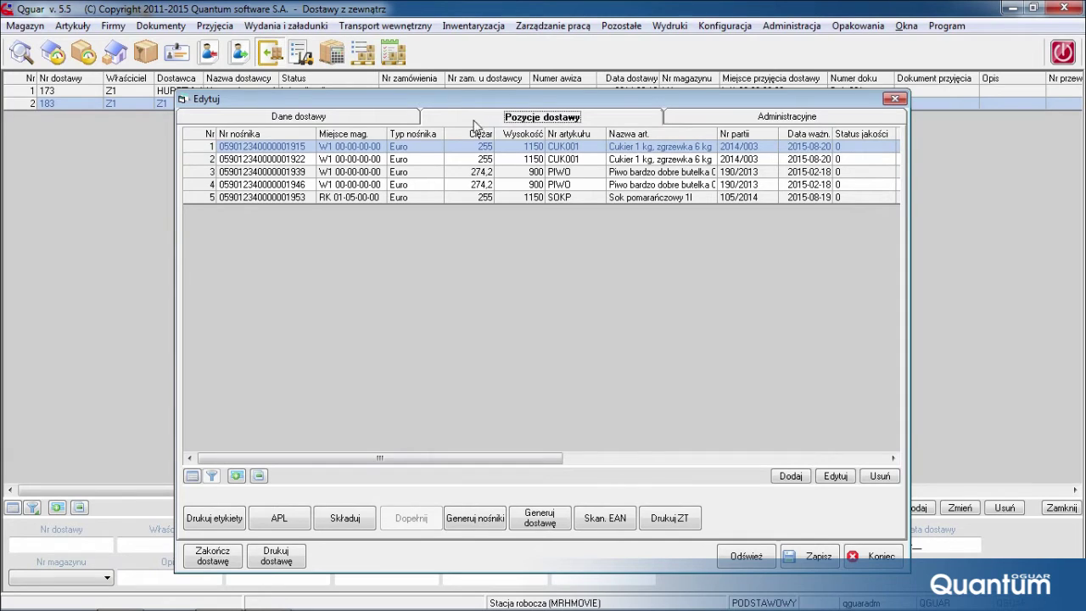
{"action": "double_click", "coordinate": [304, 172]}
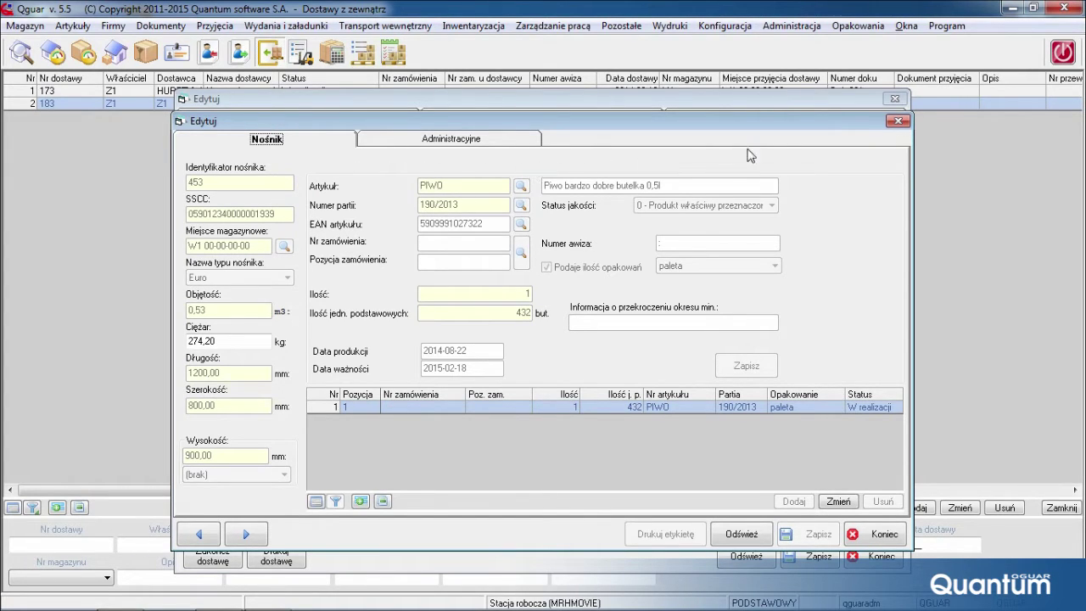
{"action": "left_click", "coordinate": [898, 121]}
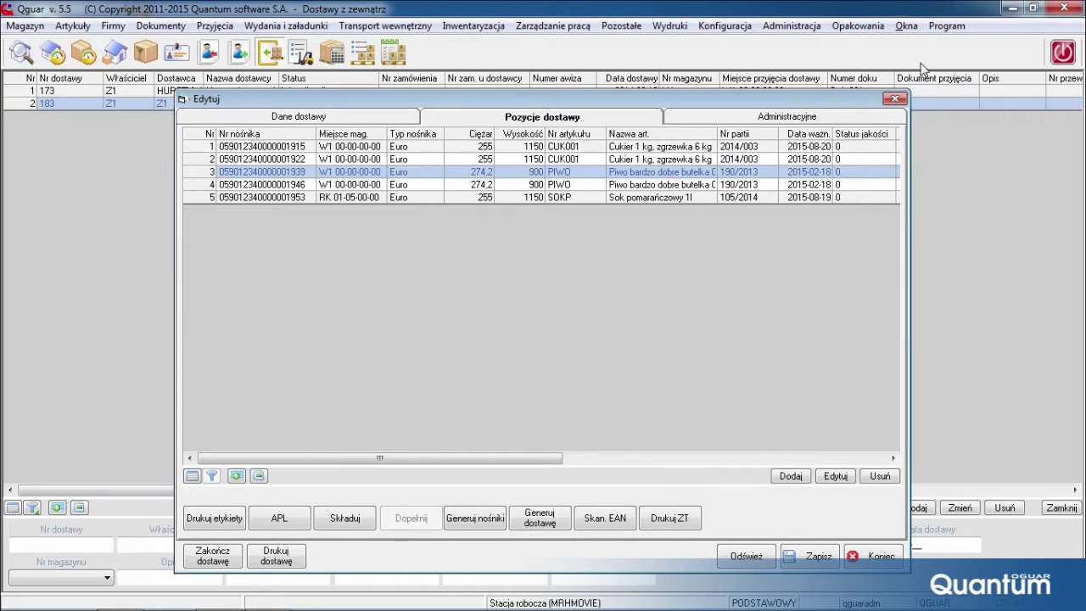
Switch to the already open Strategie window to view the list of putaway strategies
{"action": "left_click", "coordinate": [909, 26]}
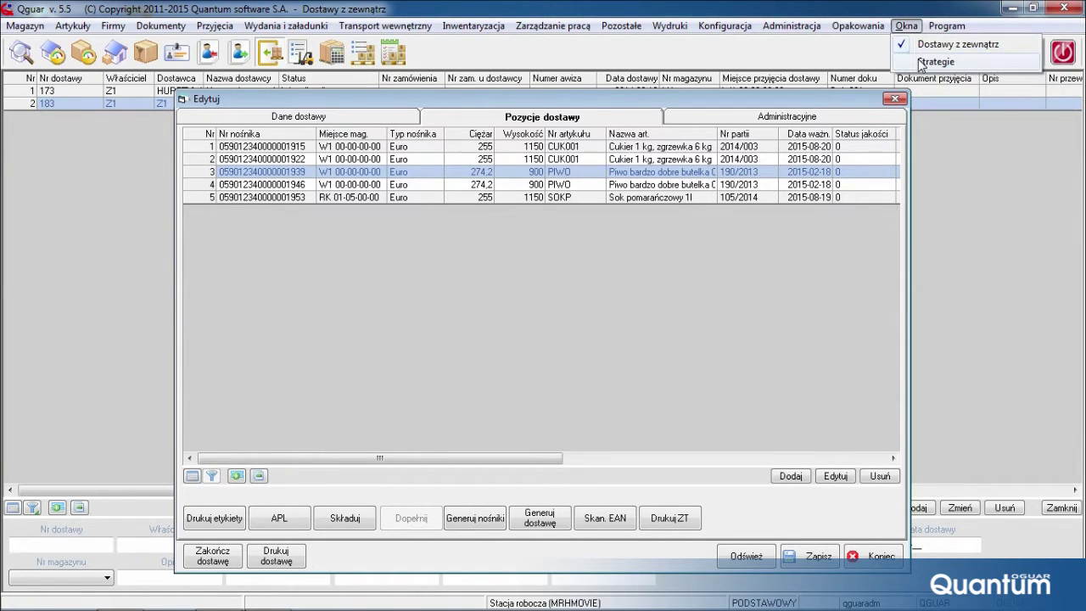
{"action": "left_click", "coordinate": [920, 62]}
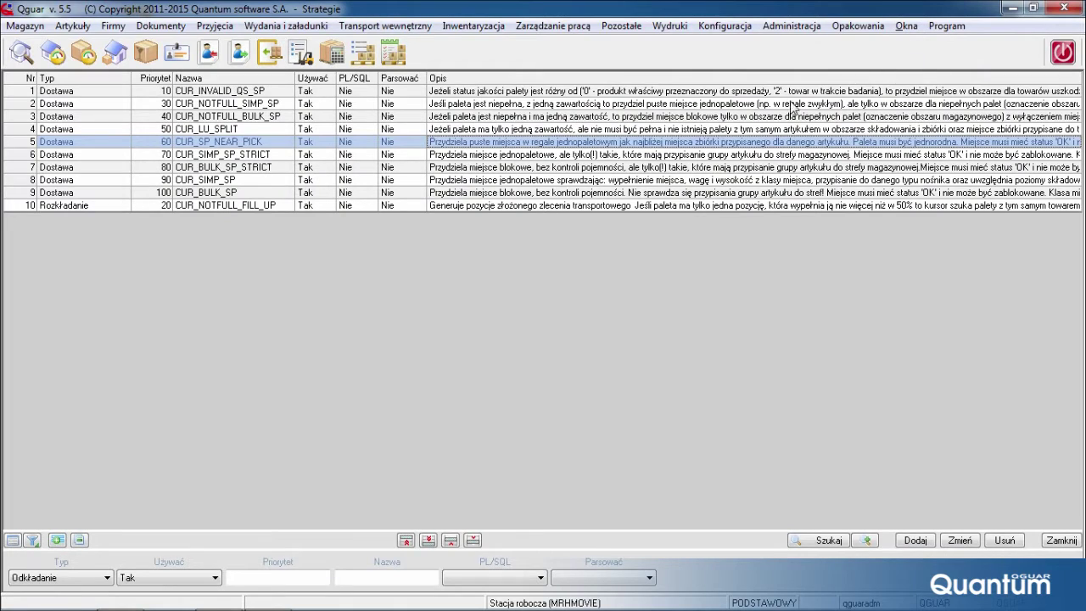
Return to the Dostawy z zewnątrz window and close the open delivery record without saving
{"action": "left_click", "coordinate": [791, 103]}
{"action": "left_click", "coordinate": [789, 143]}
{"action": "left_click", "coordinate": [906, 26]}
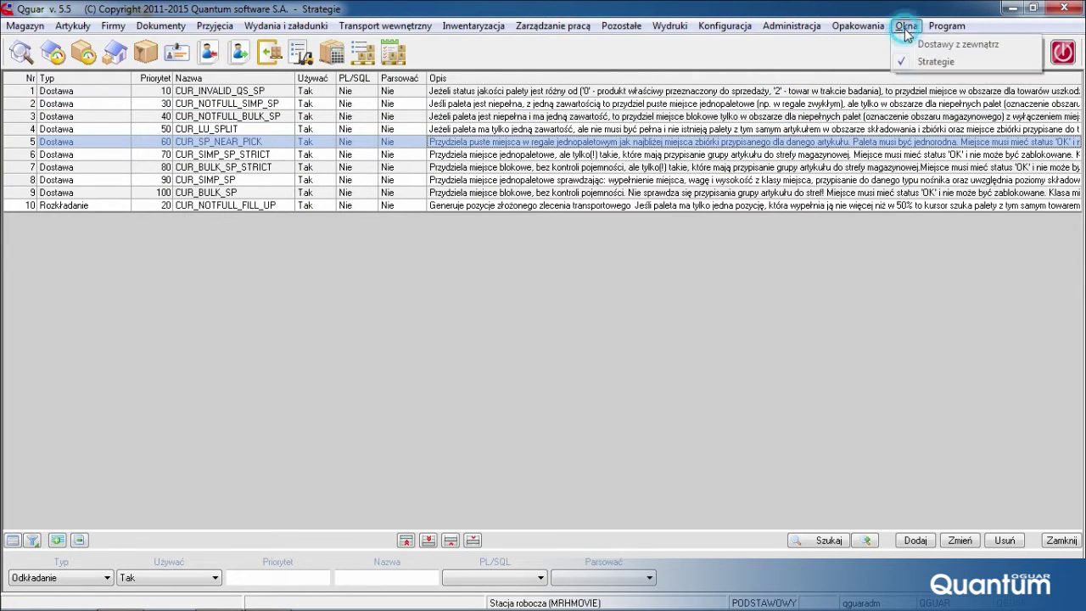
{"action": "left_click", "coordinate": [927, 44]}
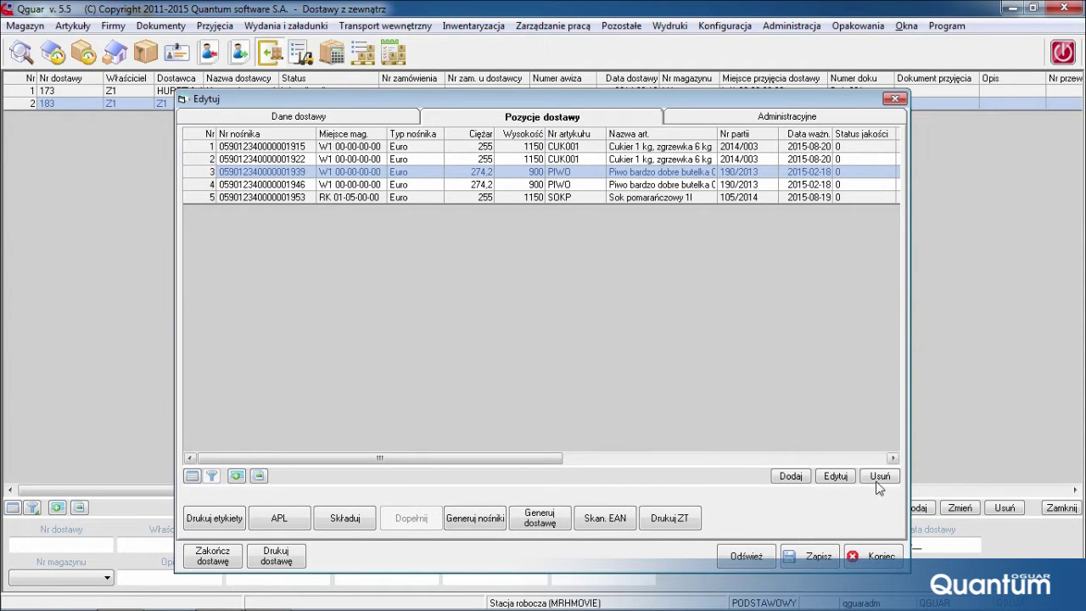
{"action": "left_click", "coordinate": [883, 557]}
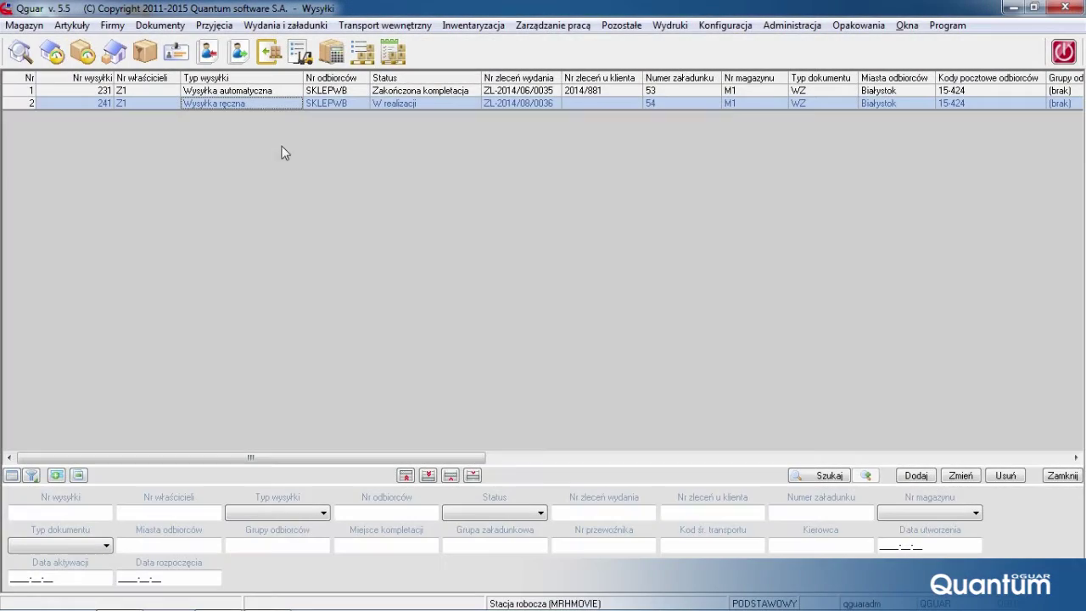
{"action": "left_click", "coordinate": [270, 25]}
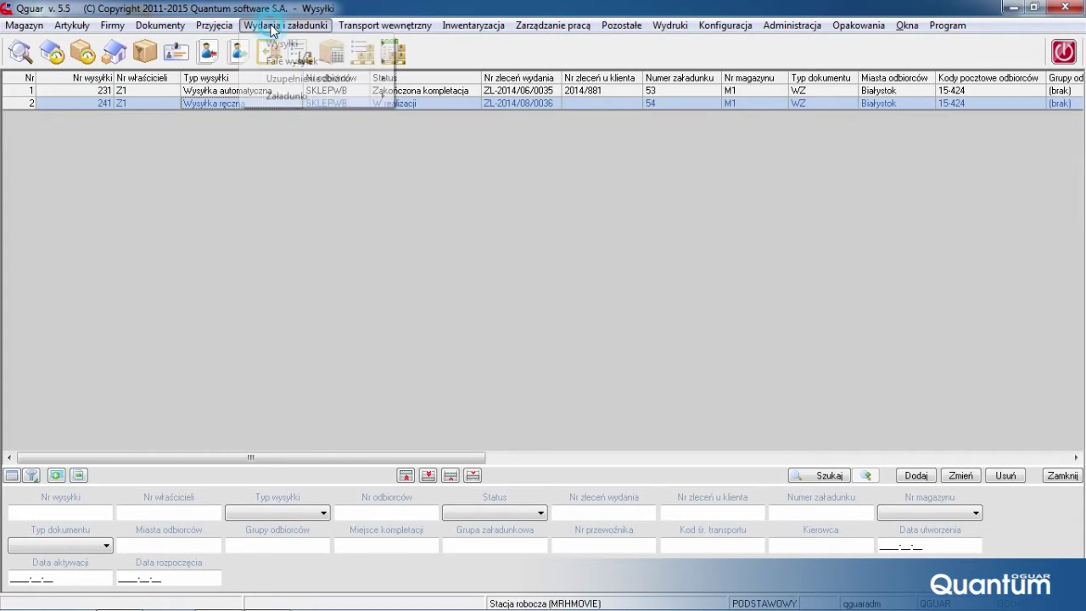
{"action": "mouse_move", "coordinate": [258, 43]}
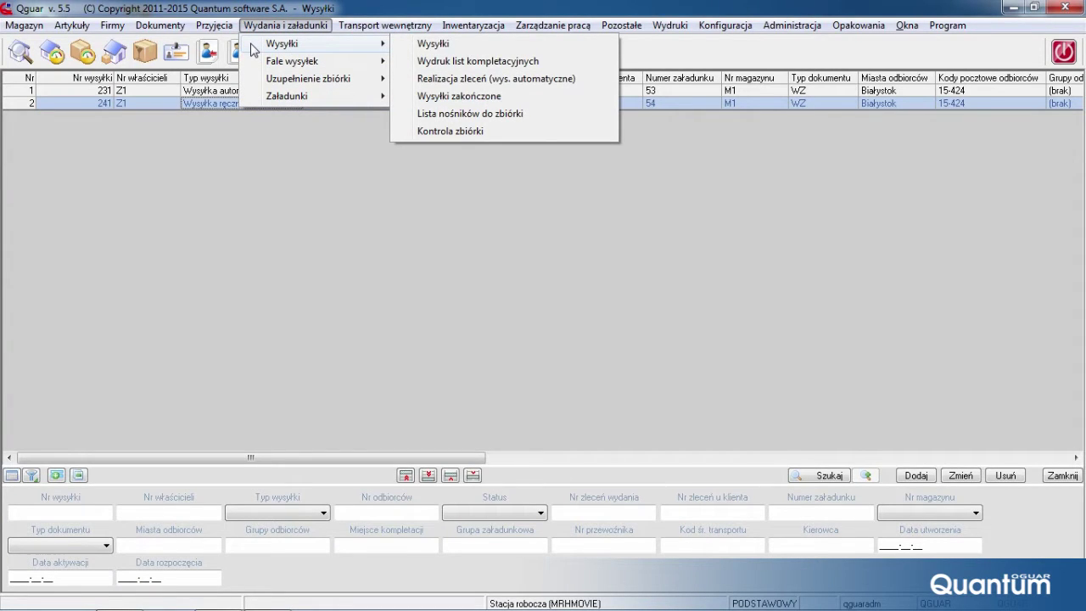
{"action": "mouse_move", "coordinate": [254, 66]}
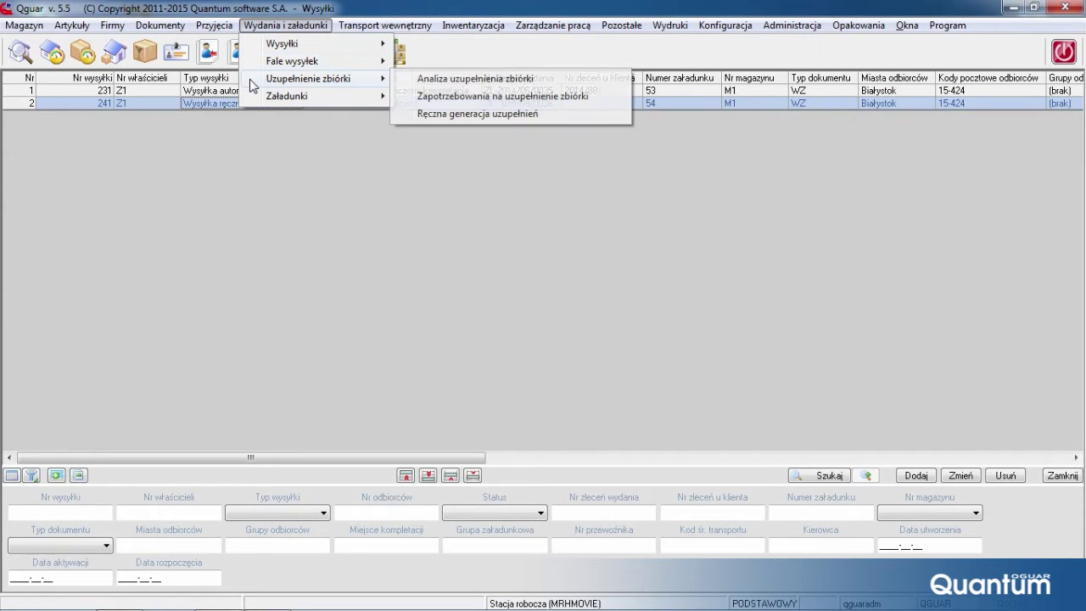
{"action": "left_click", "coordinate": [215, 105]}
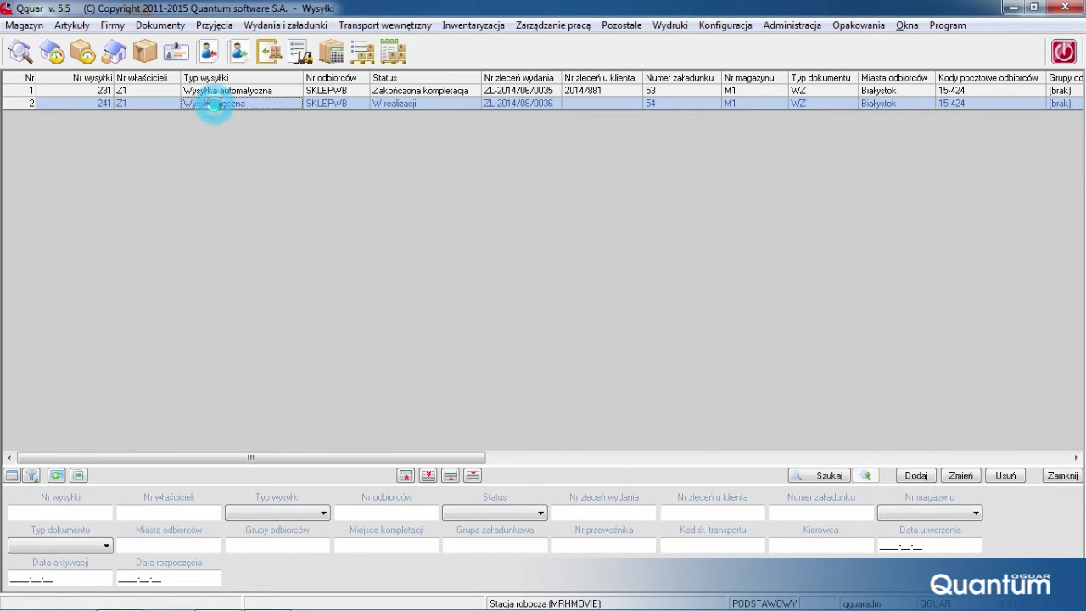
Open manual shipment 241 and review its basic data, the available priorities and the shipment items
{"action": "double_click", "coordinate": [214, 104]}
{"action": "left_click", "coordinate": [314, 201]}
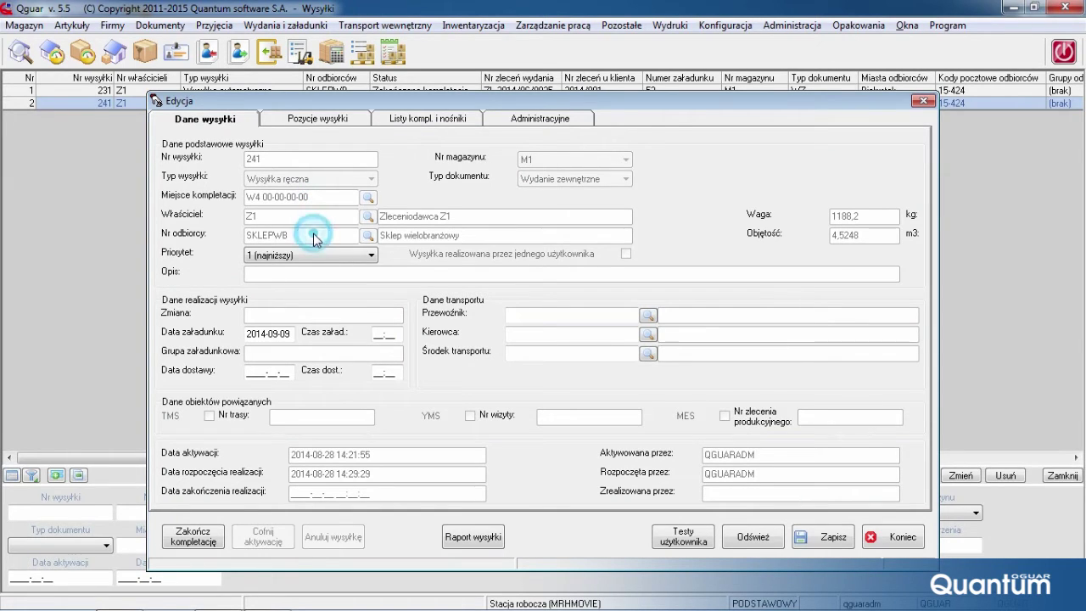
{"action": "left_click", "coordinate": [318, 256]}
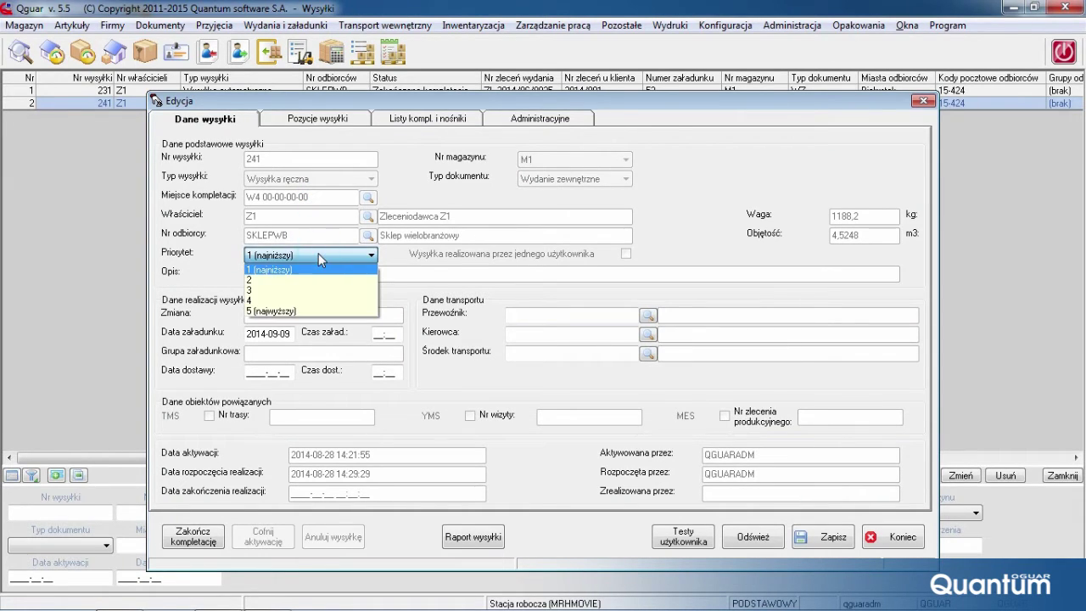
{"action": "left_click", "coordinate": [318, 252]}
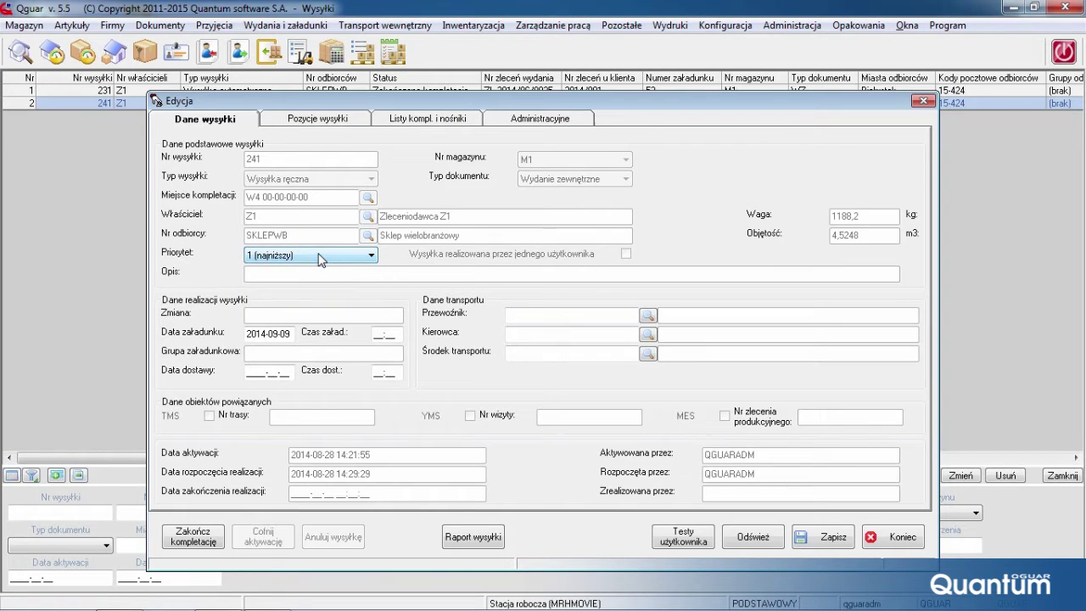
{"action": "left_click", "coordinate": [330, 120]}
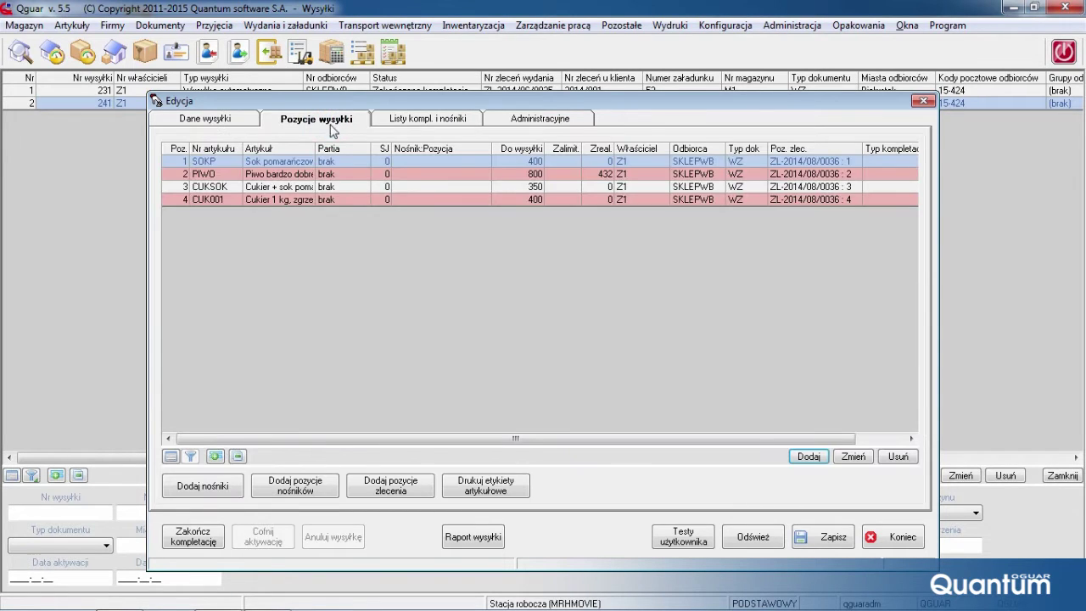
{"action": "left_click", "coordinate": [338, 186]}
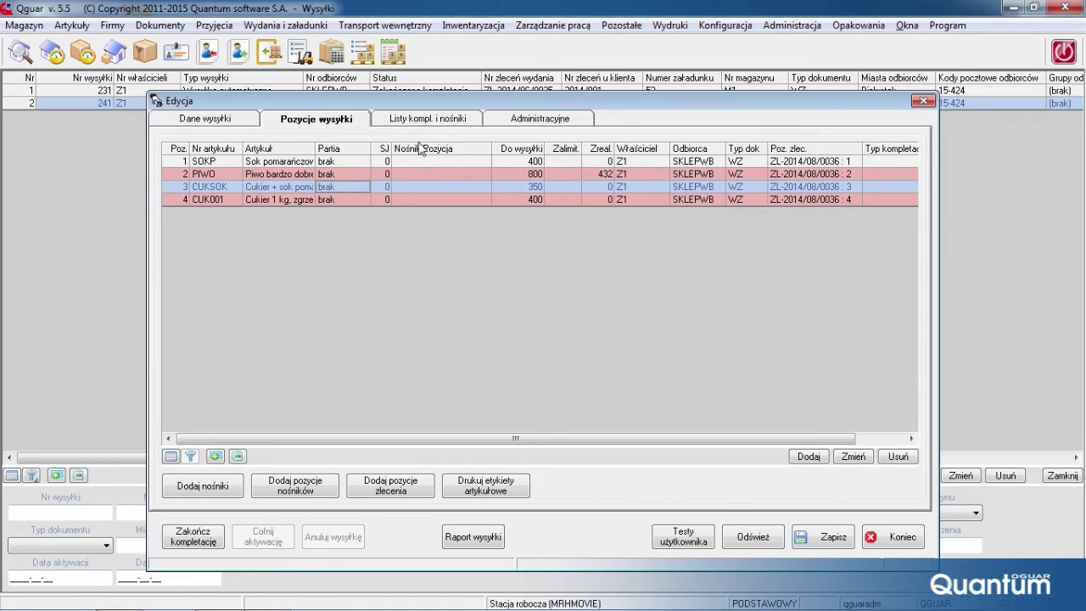
Show the shipment's picking lists and carriers and generate the transport order for picking list 493
{"action": "left_click", "coordinate": [434, 122]}
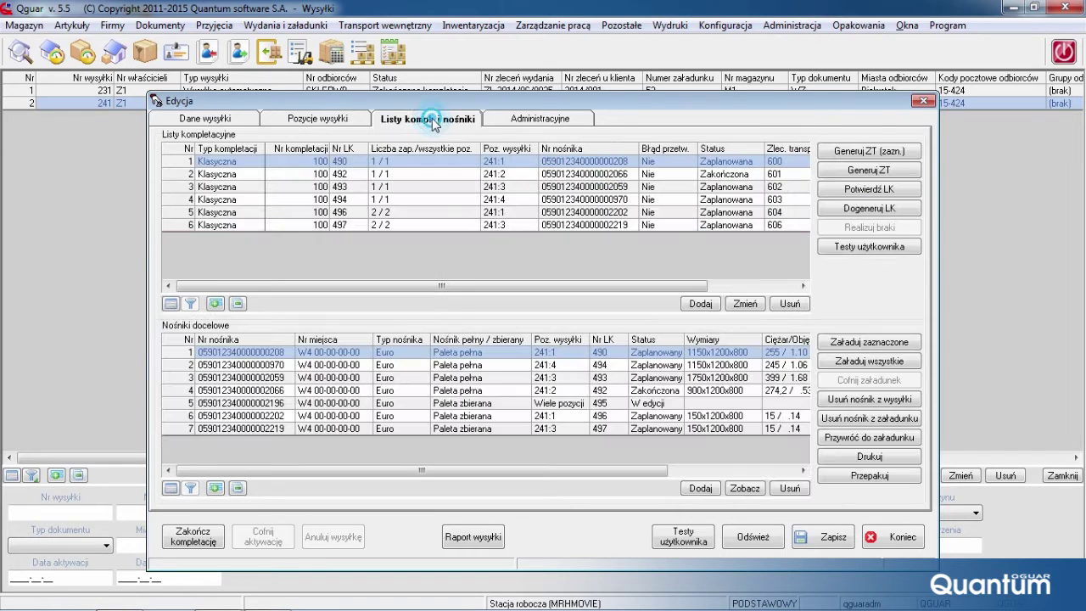
{"action": "left_click", "coordinate": [612, 189]}
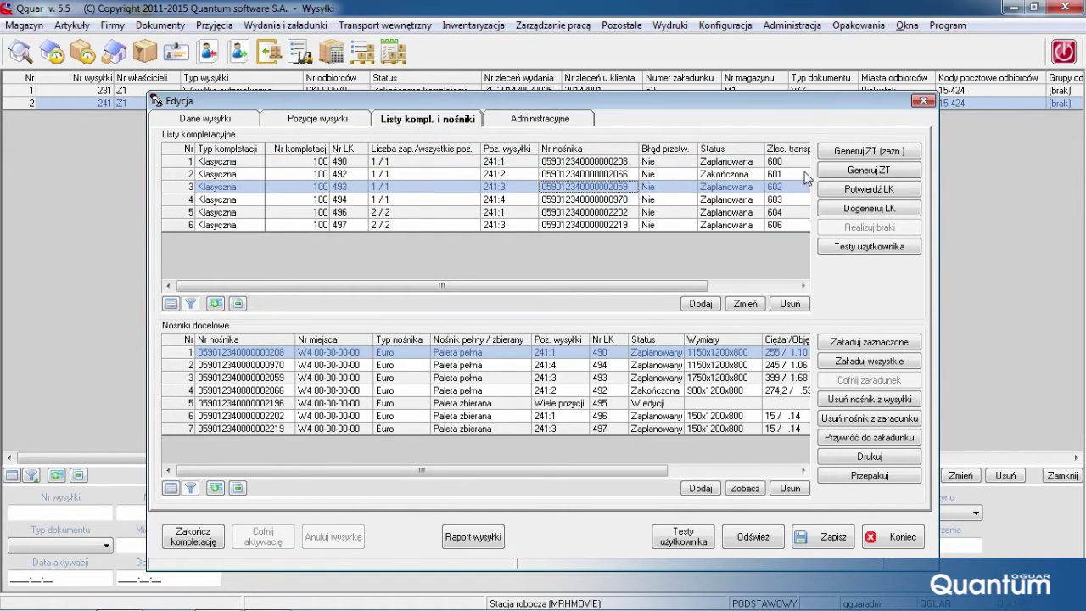
{"action": "left_click", "coordinate": [843, 153]}
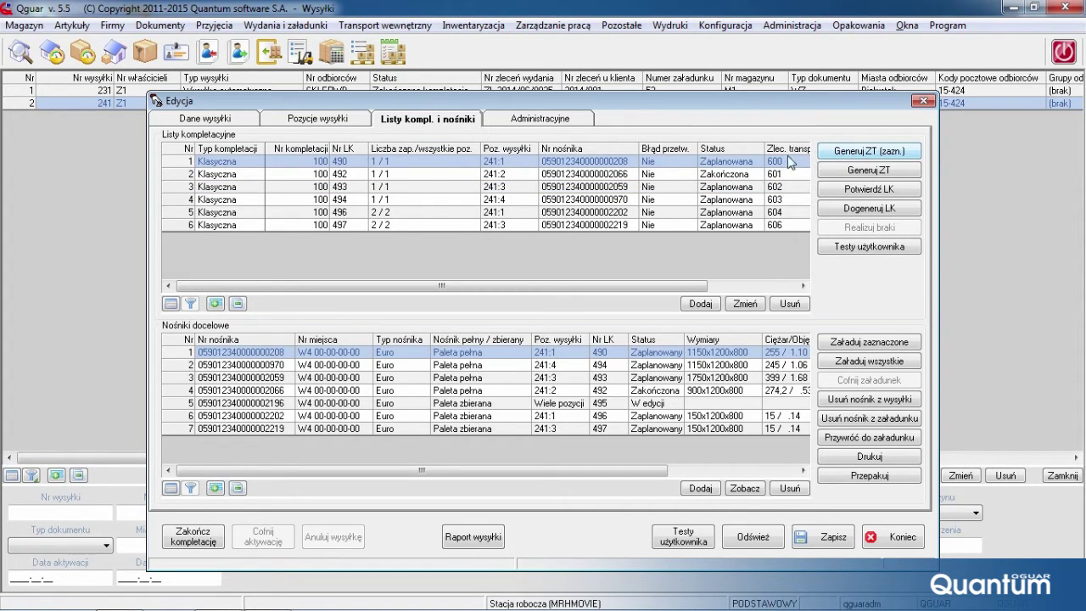
Look through the shipment's target carriers, then view the shipment report and close it
{"action": "left_click", "coordinate": [478, 367]}
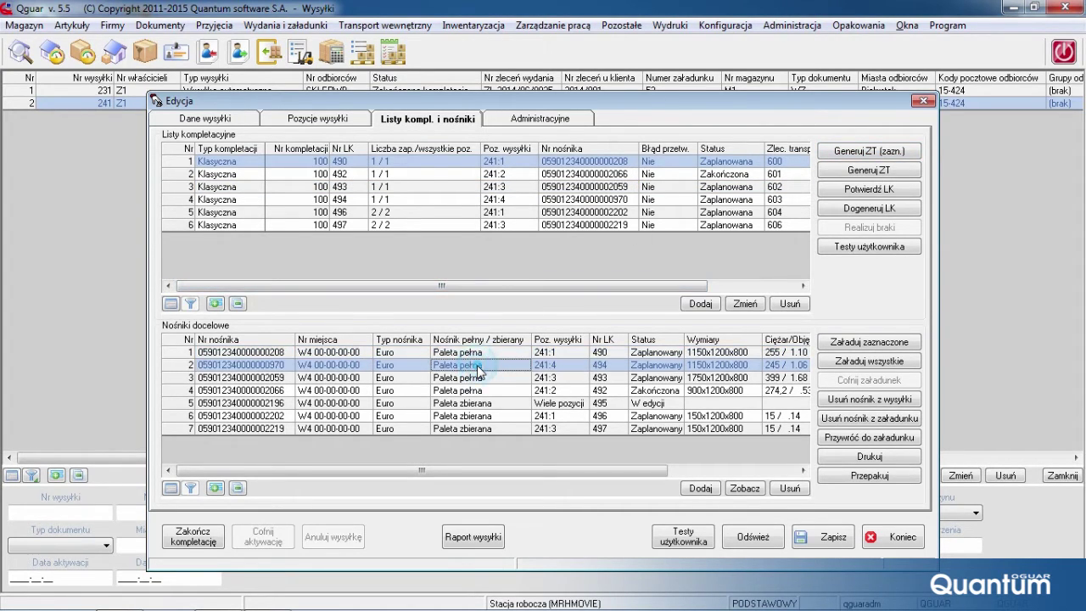
{"action": "left_click", "coordinate": [491, 391]}
{"action": "left_click", "coordinate": [565, 417]}
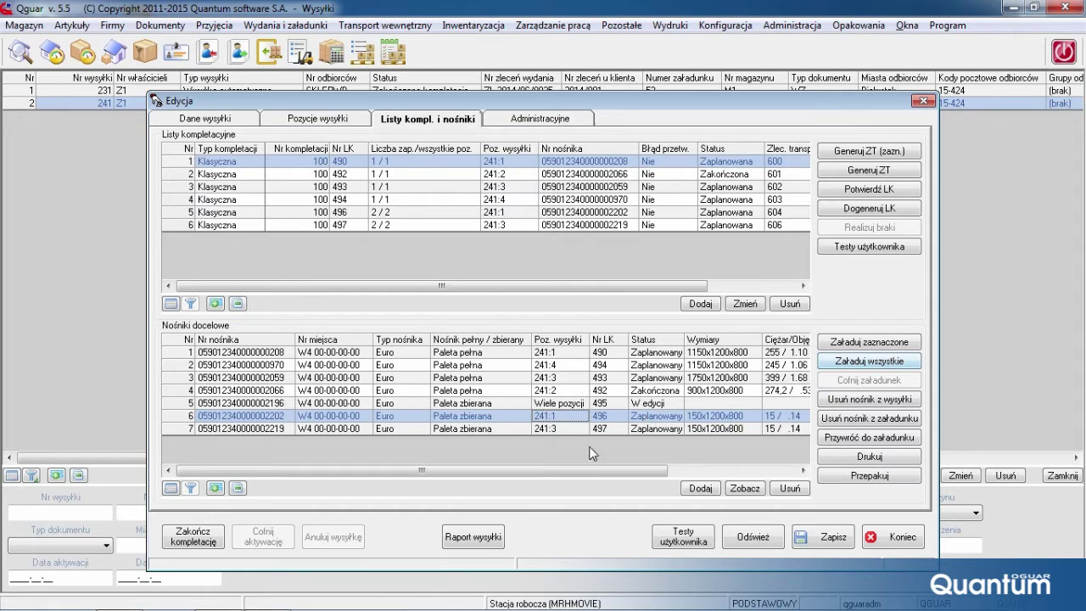
{"action": "left_click", "coordinate": [478, 539]}
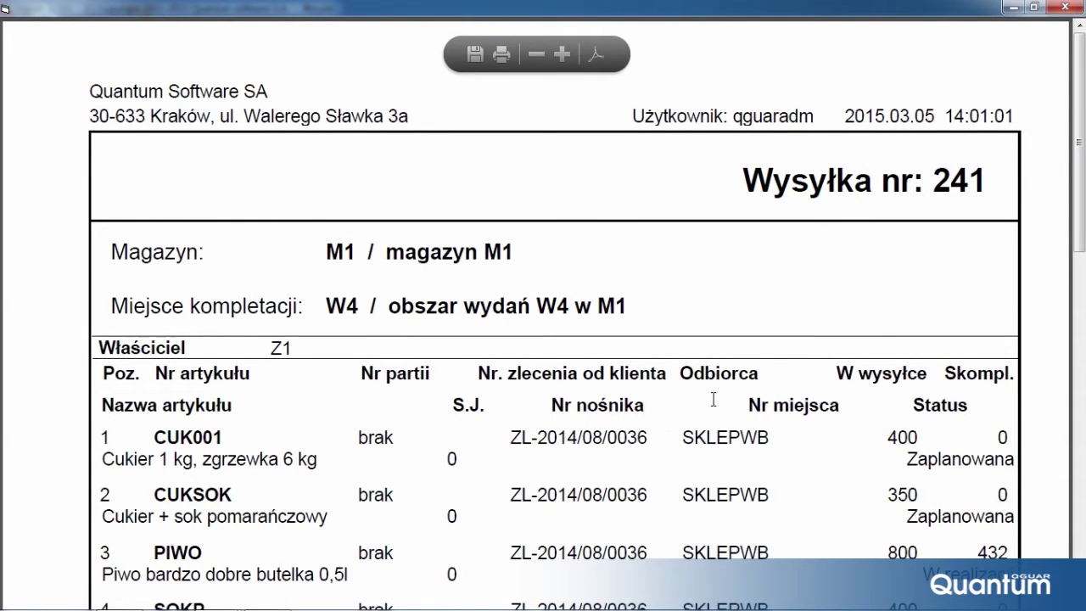
{"action": "left_click", "coordinate": [1068, 8]}
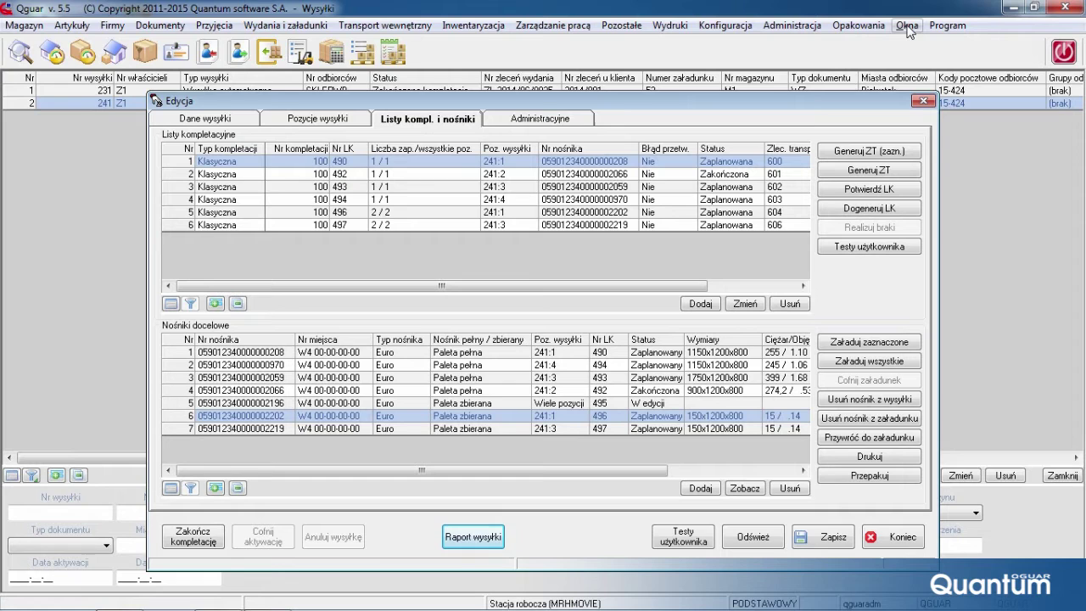
In the Typy kompletacji window, set the new type's Algorytm tworzenia LK gotowych to "Na podstawie znalezionych nośników gotowych"
{"action": "left_click", "coordinate": [906, 26]}
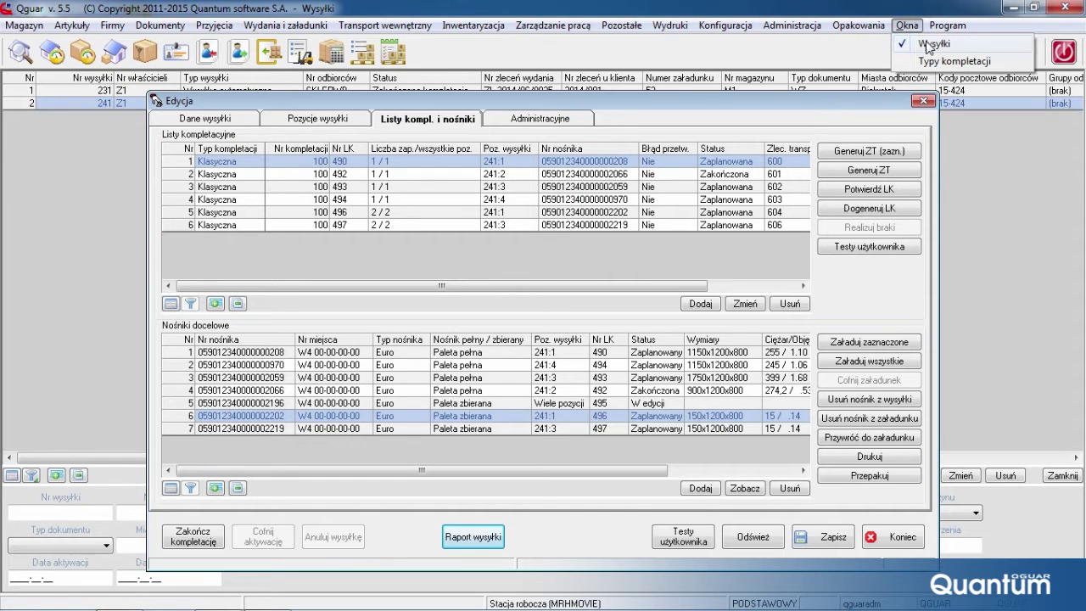
{"action": "left_click", "coordinate": [934, 61]}
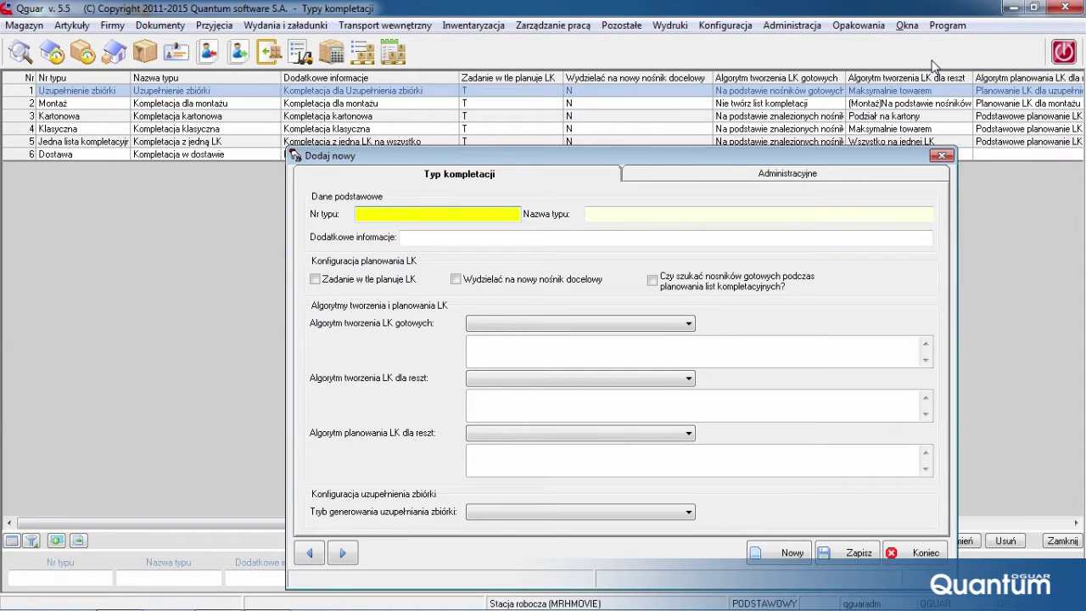
{"action": "left_click", "coordinate": [686, 325]}
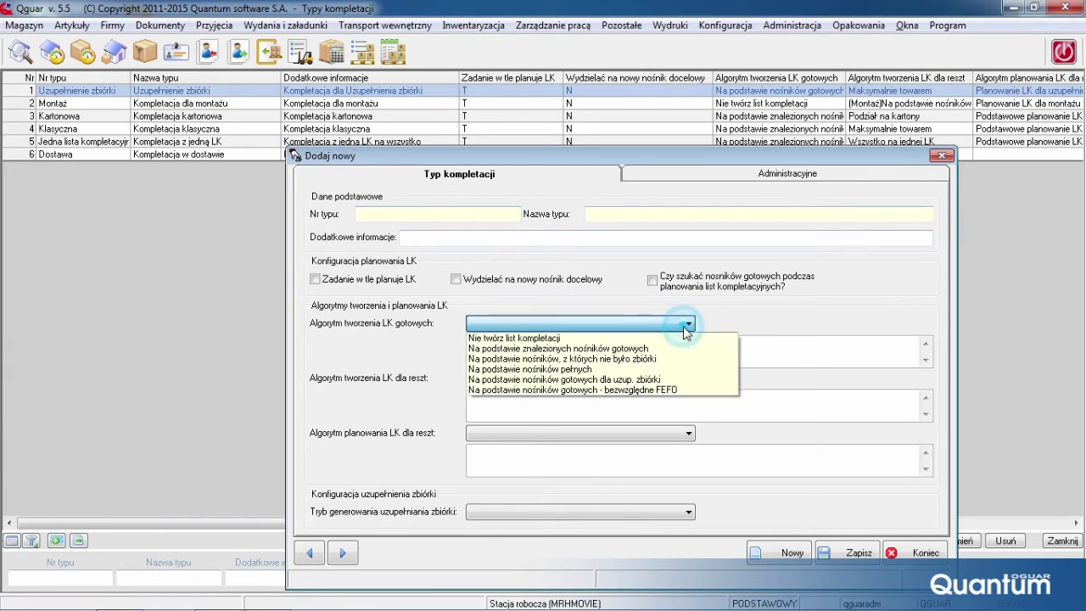
{"action": "left_click", "coordinate": [678, 351]}
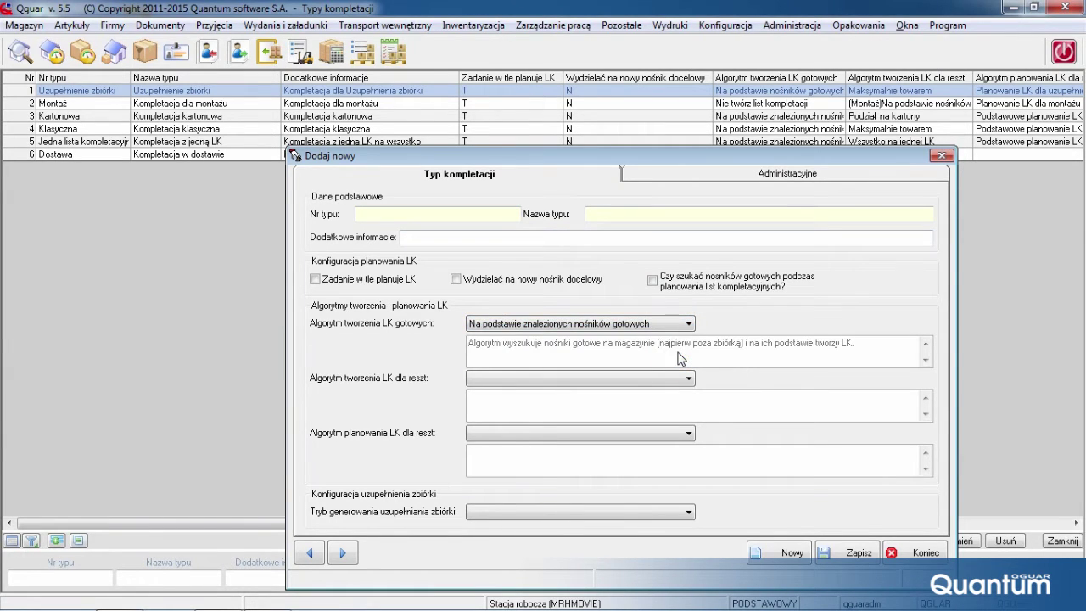
Set Algorytm tworzenia LK dla reszt to "Wszystko na jednej LK" and choose an Algorytm planowania LK dla reszt
{"action": "left_click", "coordinate": [669, 378]}
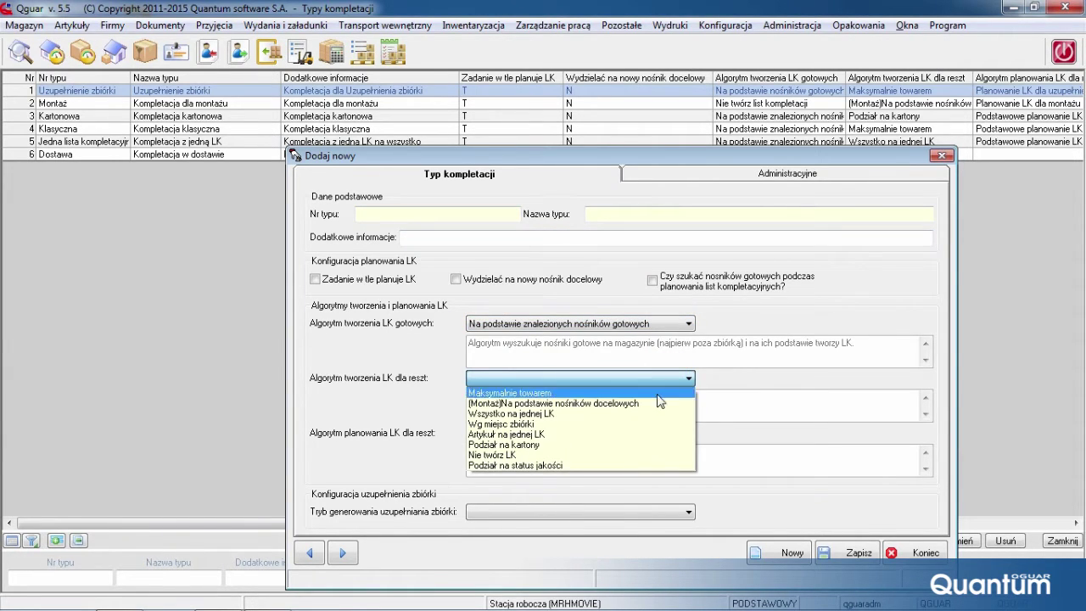
{"action": "left_click", "coordinate": [654, 413]}
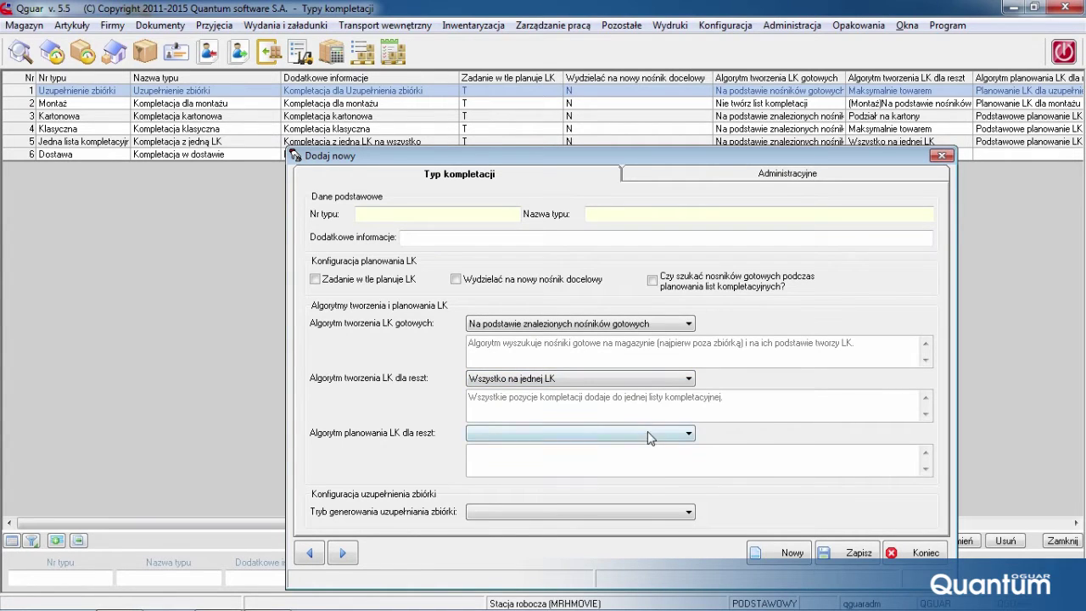
{"action": "left_click", "coordinate": [647, 434]}
{"action": "left_click", "coordinate": [628, 479]}
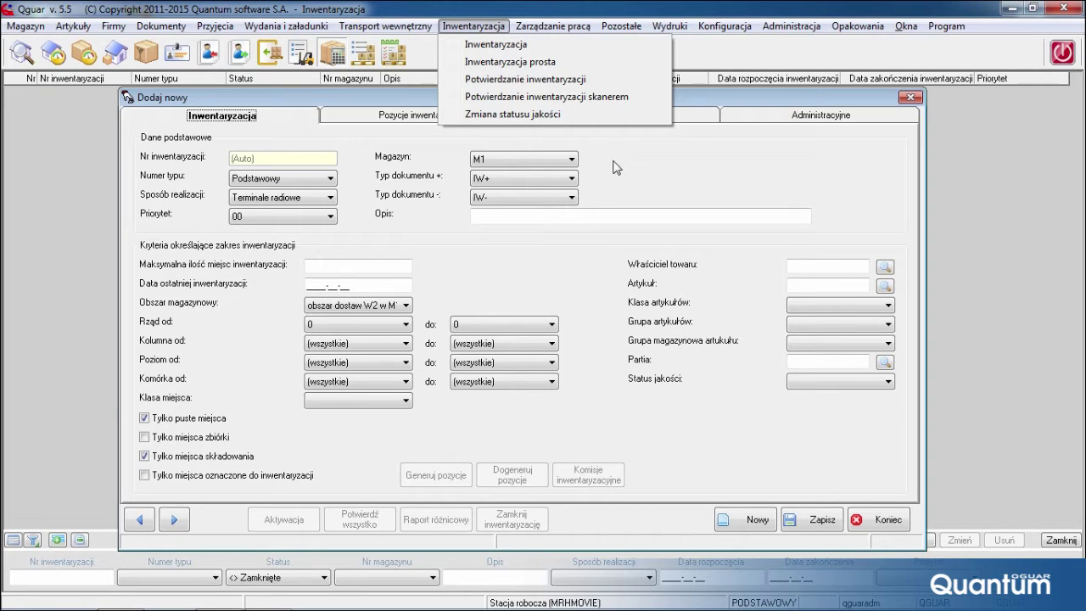
Examine the new inventory's available choices for warehouse, storage area, starting row and starting column
{"action": "left_click", "coordinate": [566, 159]}
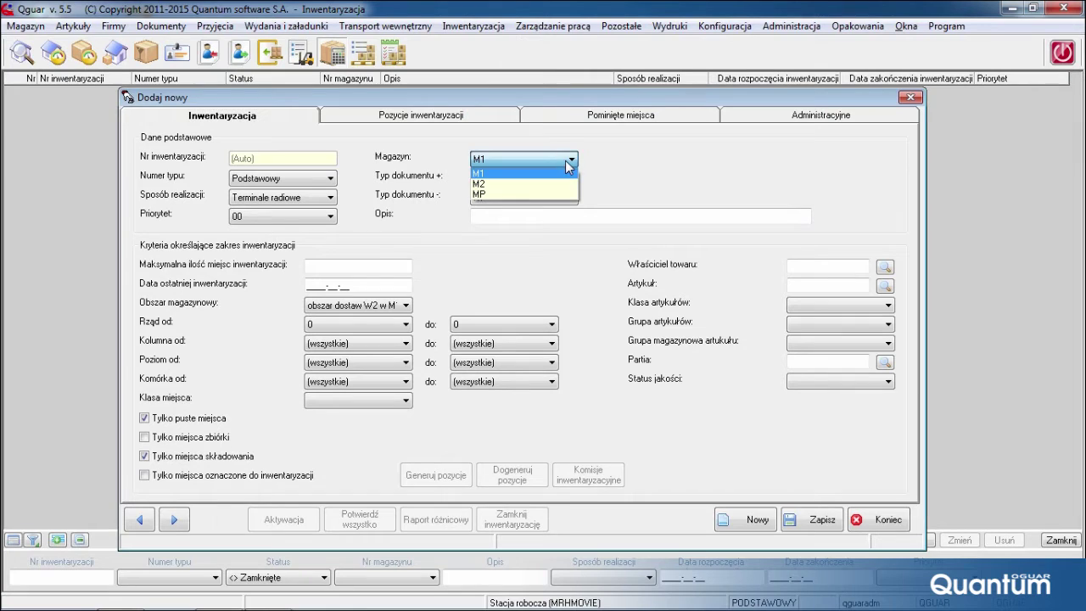
{"action": "left_click", "coordinate": [566, 178]}
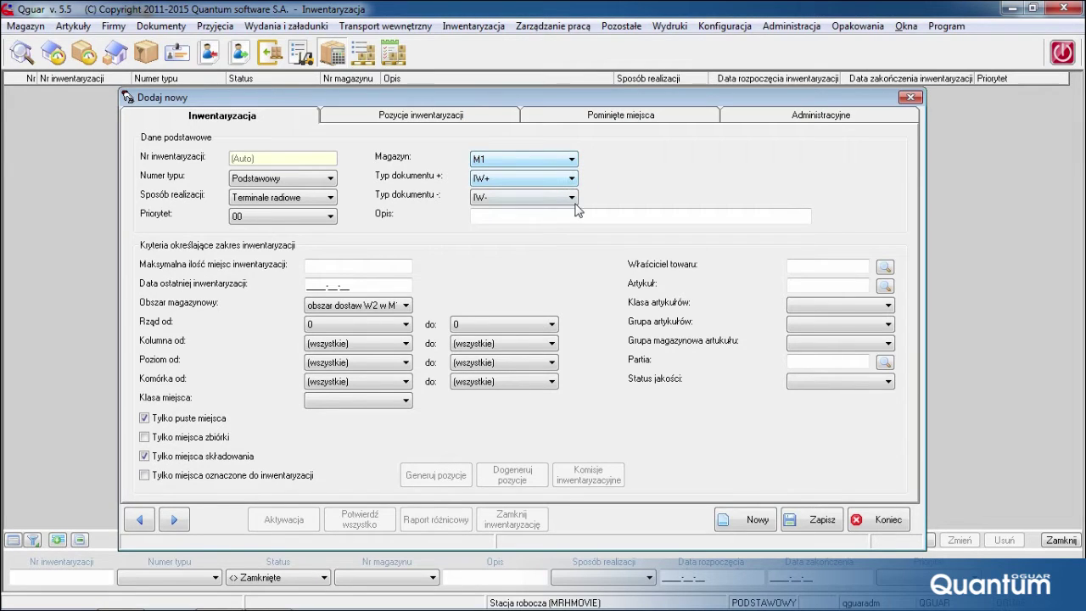
{"action": "left_click", "coordinate": [404, 306]}
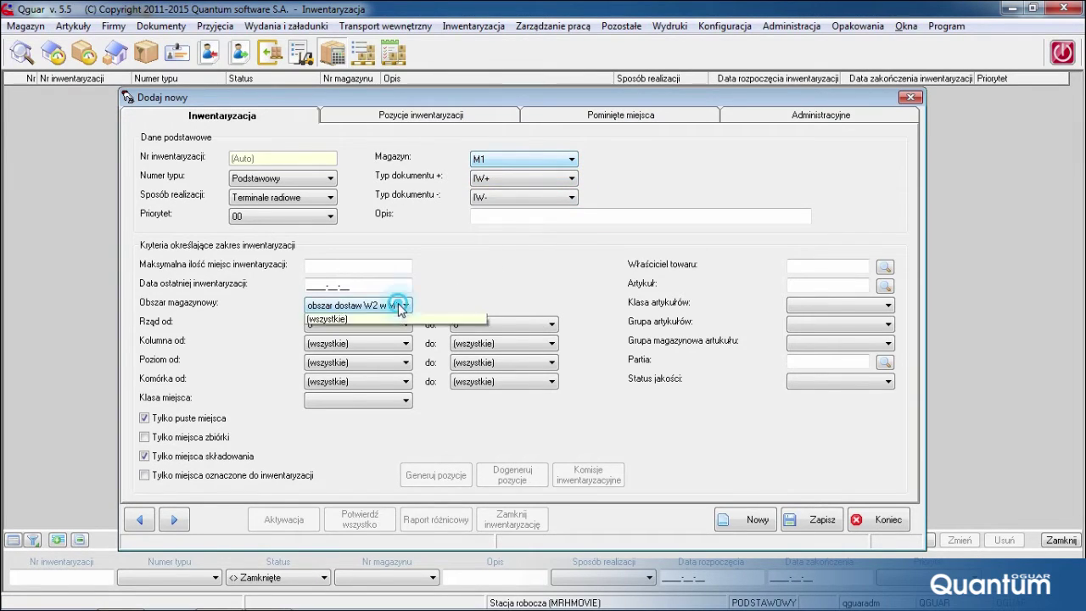
{"action": "left_click", "coordinate": [402, 307]}
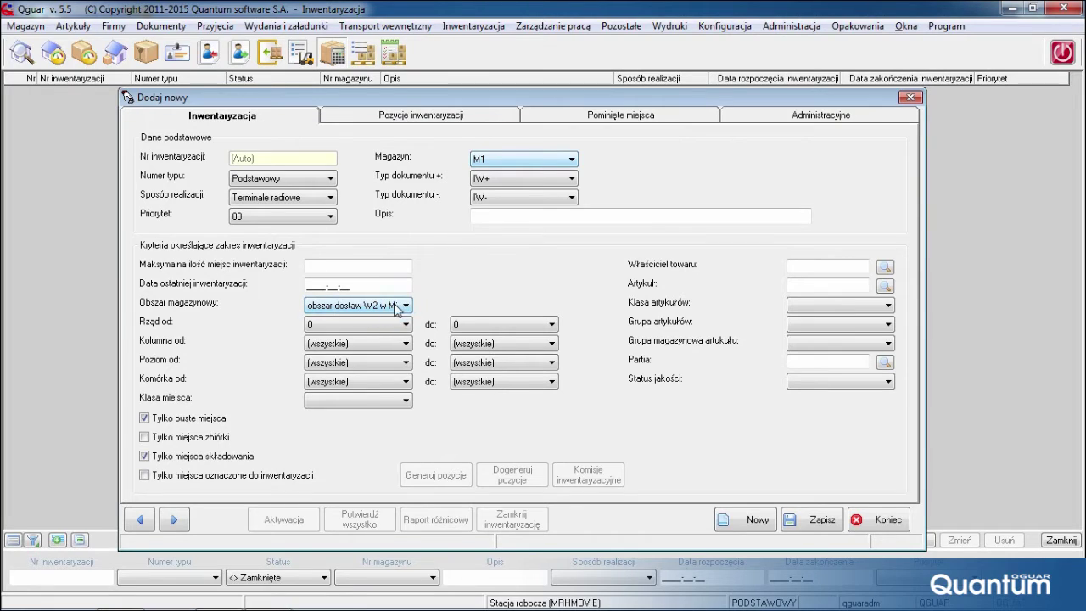
{"action": "left_click", "coordinate": [384, 324]}
{"action": "left_click", "coordinate": [384, 324]}
{"action": "left_click", "coordinate": [383, 344]}
{"action": "left_click", "coordinate": [384, 345]}
In the cyclic inventory configuration for warehouse M1, enable the triggers for number of movements at a location and days since last inventory
{"action": "left_click", "coordinate": [904, 29]}
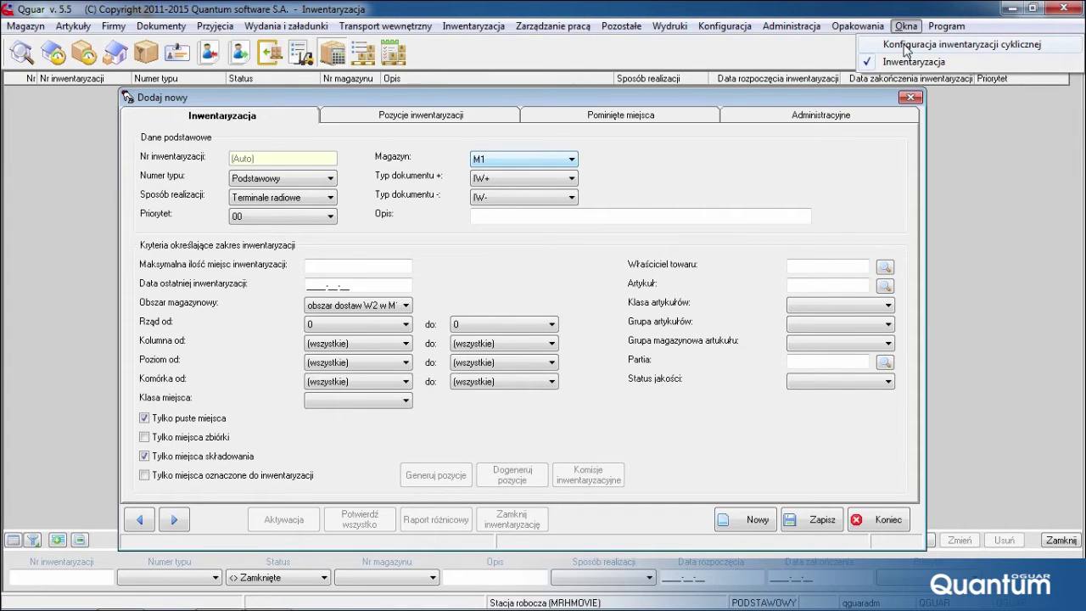
{"action": "left_click", "coordinate": [906, 47]}
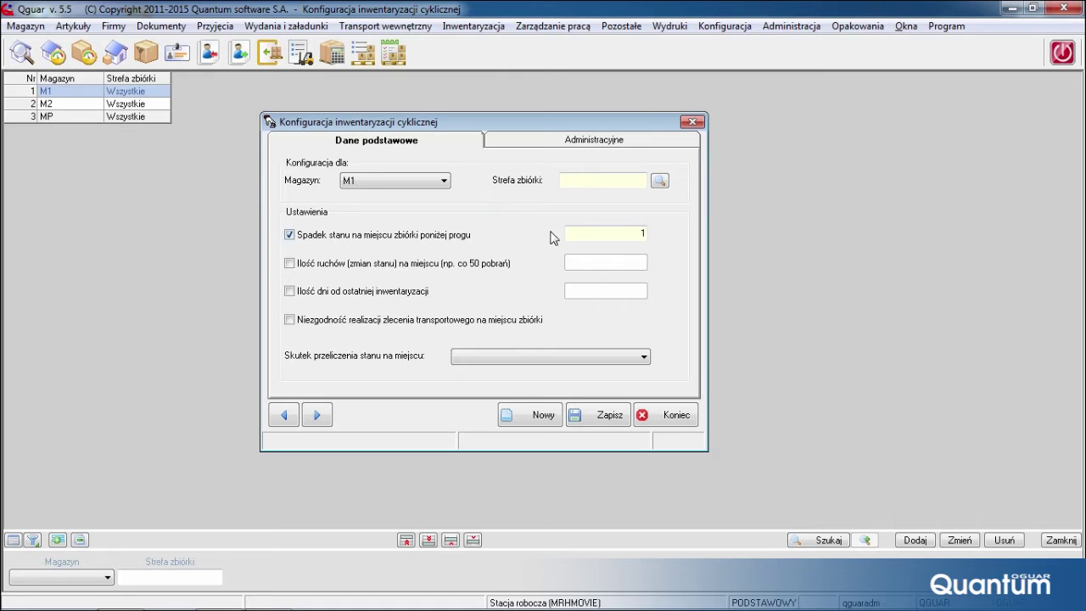
{"action": "left_click", "coordinate": [614, 242]}
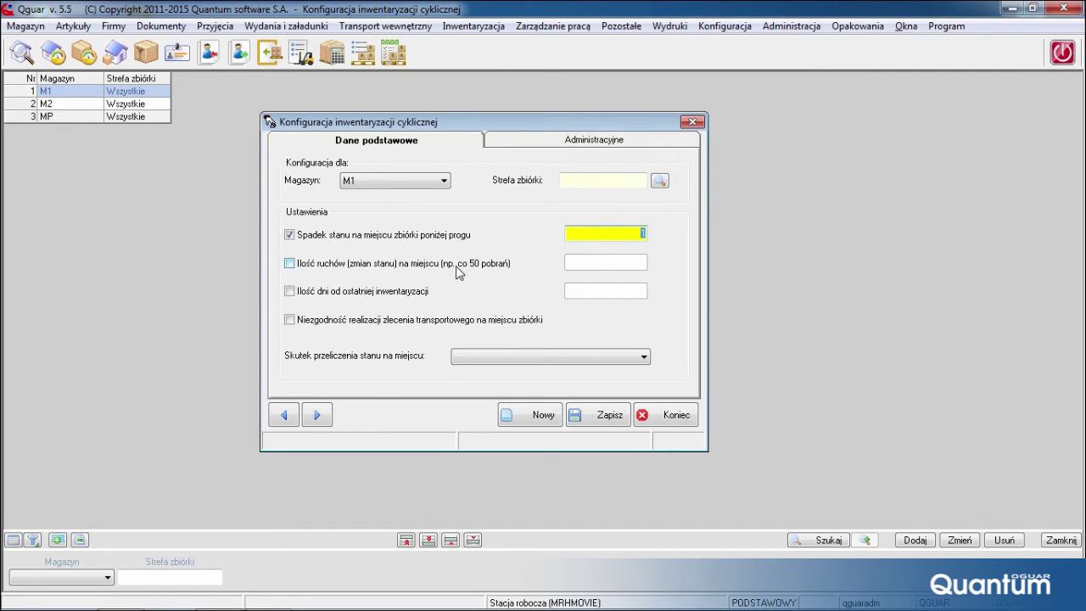
{"action": "left_click", "coordinate": [289, 264]}
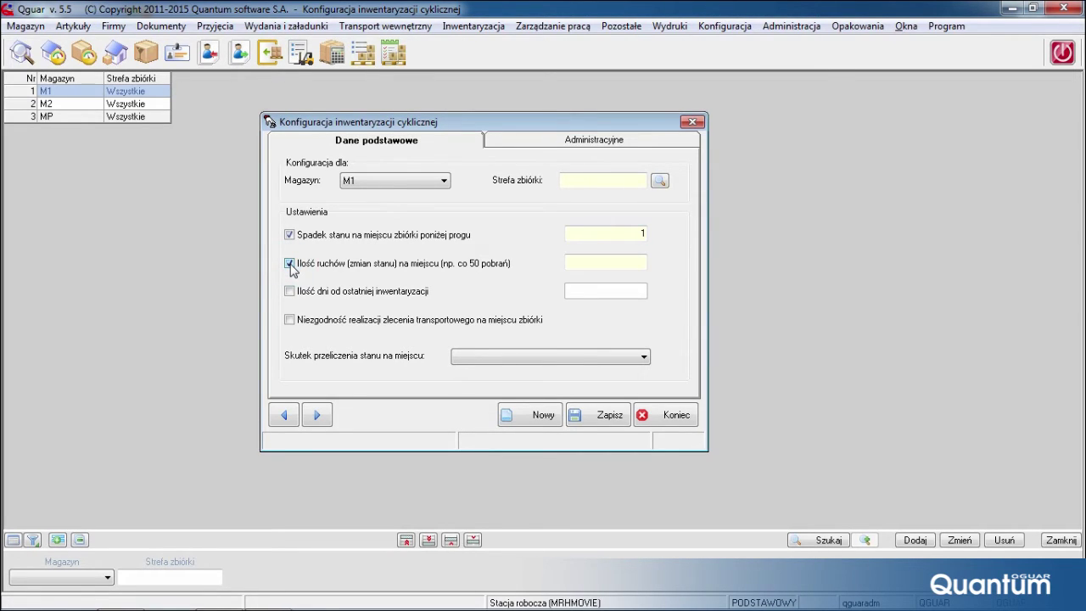
{"action": "left_click", "coordinate": [289, 291]}
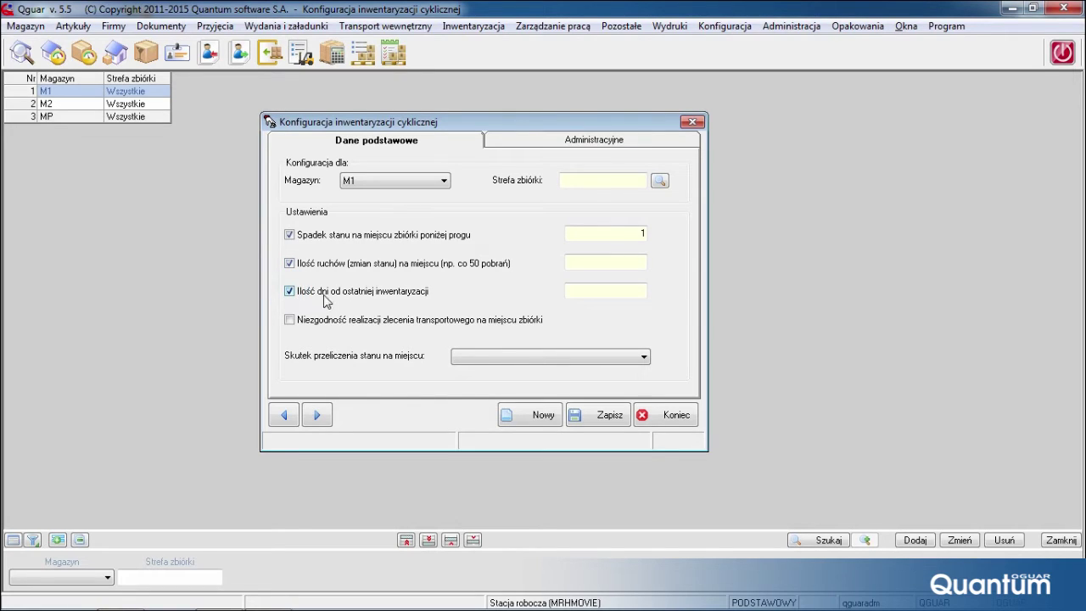
Set the days since last inventory to 10 and enable the trigger for transport order discrepancies at a picking location
{"action": "left_click", "coordinate": [605, 293]}
{"action": "type", "text": "10"}
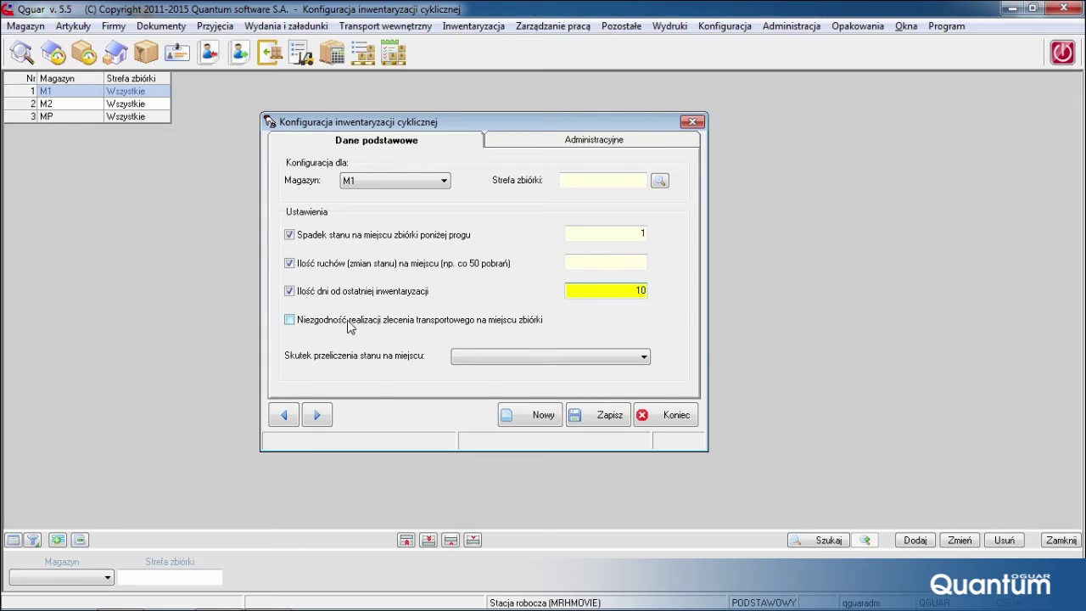
{"action": "left_click", "coordinate": [289, 322]}
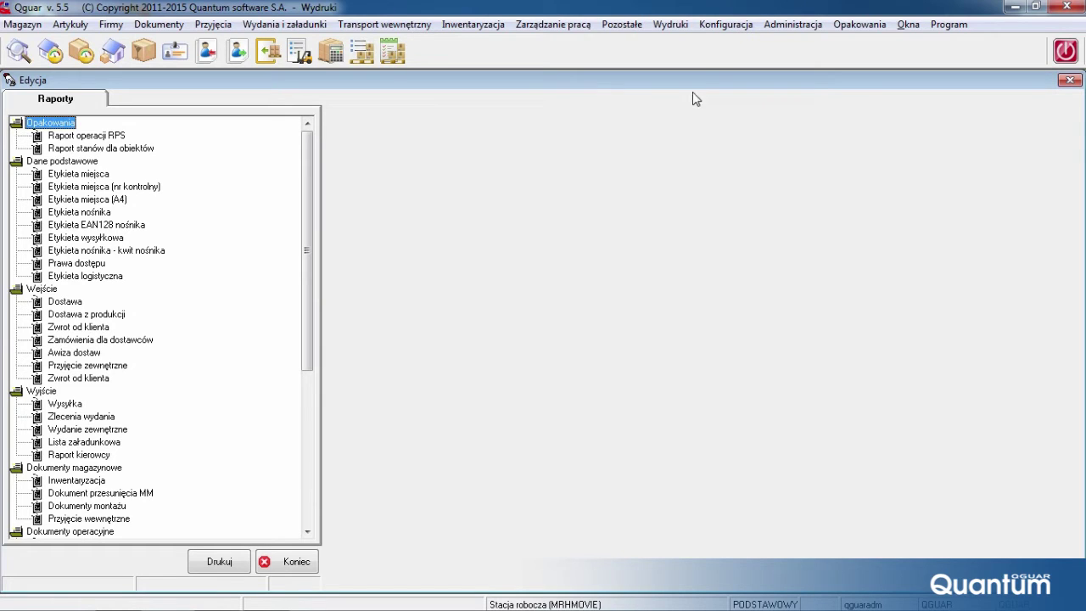
Open the parameters of the Rozliczenie usług logistycznych report from the list of printouts
{"action": "left_click", "coordinate": [679, 25]}
{"action": "left_click", "coordinate": [701, 44]}
{"action": "left_click_drag", "start_coordinate": [310, 161], "coordinate": [305, 329]}
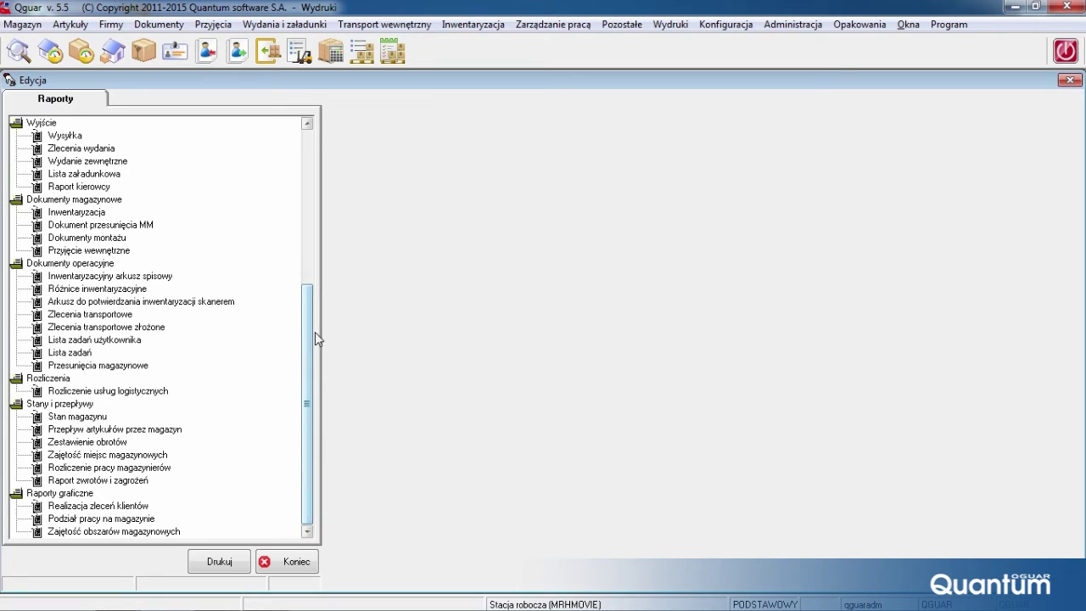
{"action": "double_click", "coordinate": [157, 395]}
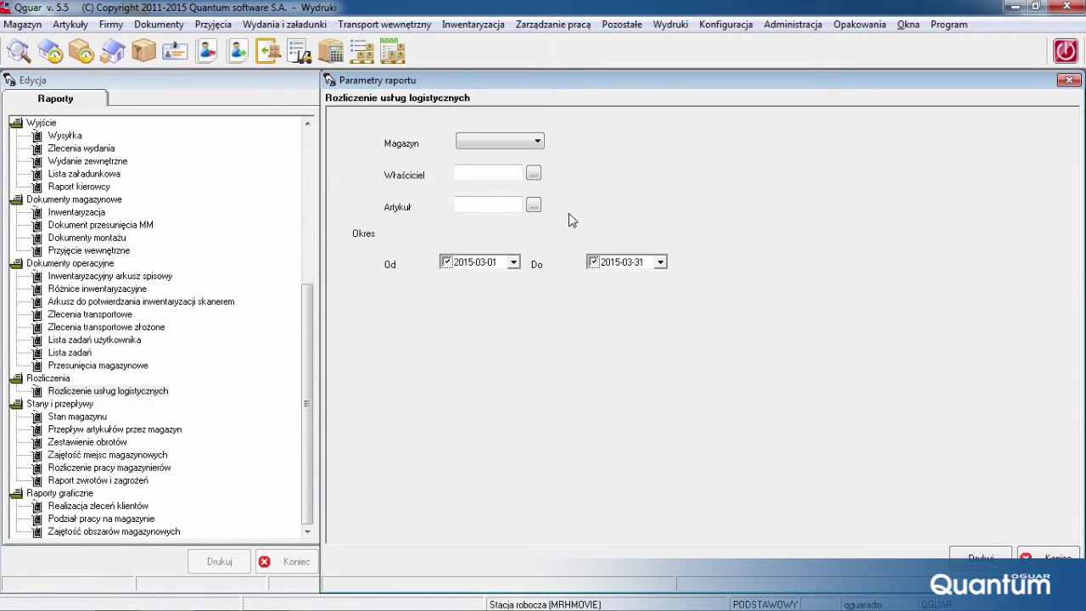
Generate the report for magazyn M1 with the start date disabled, view it at a smaller scale and close it
{"action": "left_click", "coordinate": [538, 141]}
{"action": "left_click", "coordinate": [535, 152]}
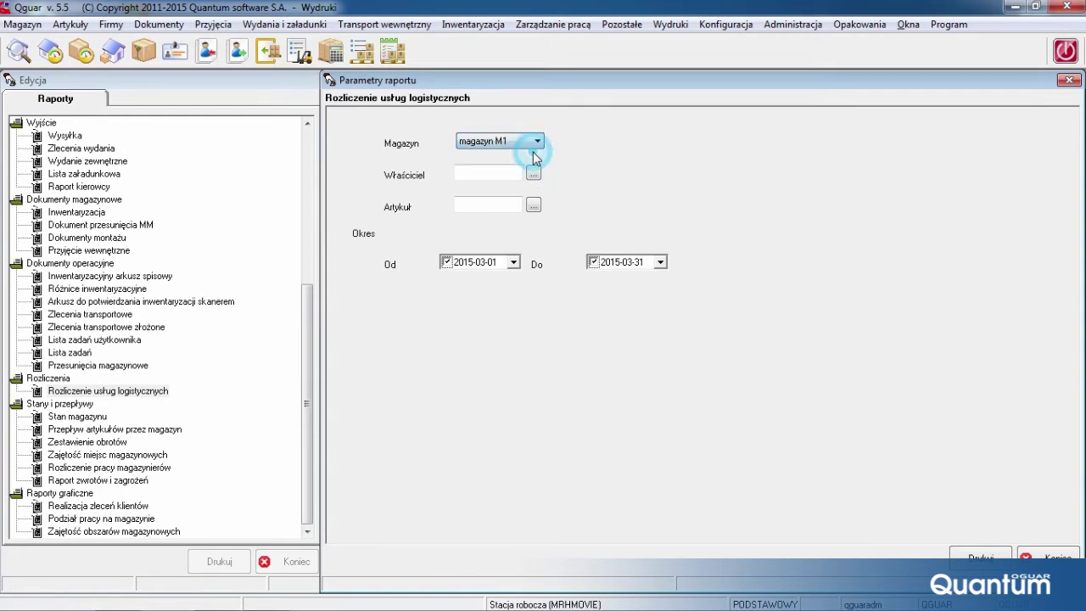
{"action": "left_click", "coordinate": [446, 263]}
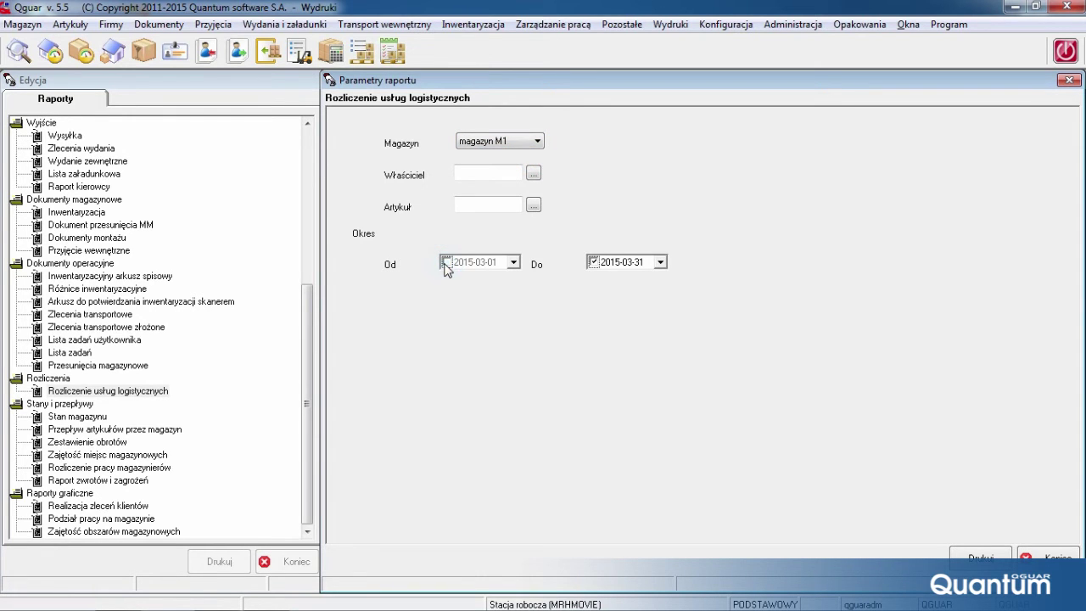
{"action": "left_click", "coordinate": [980, 557]}
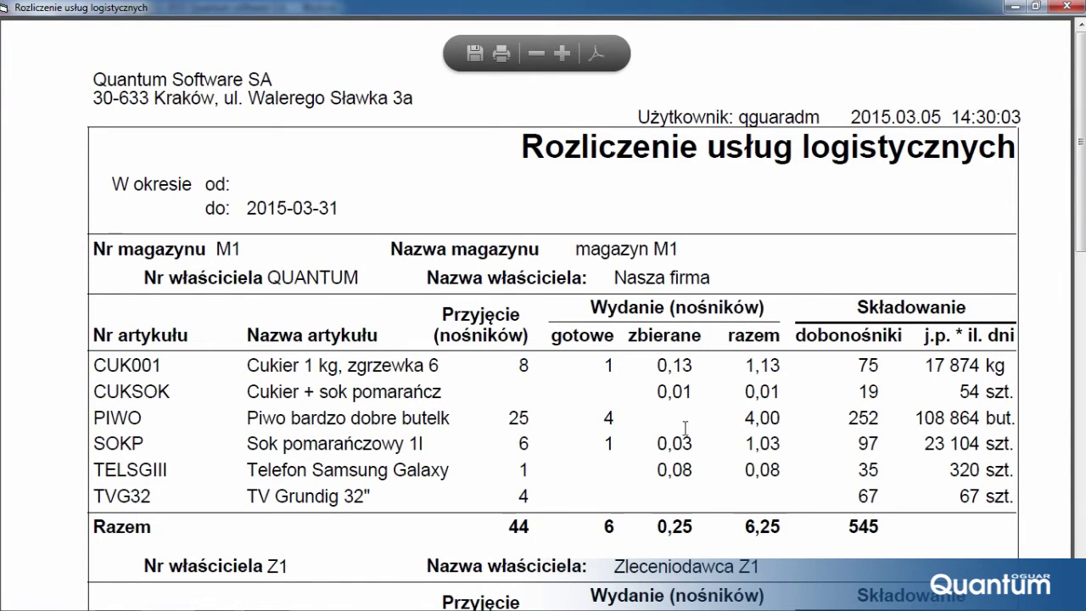
{"action": "left_click", "coordinate": [536, 54]}
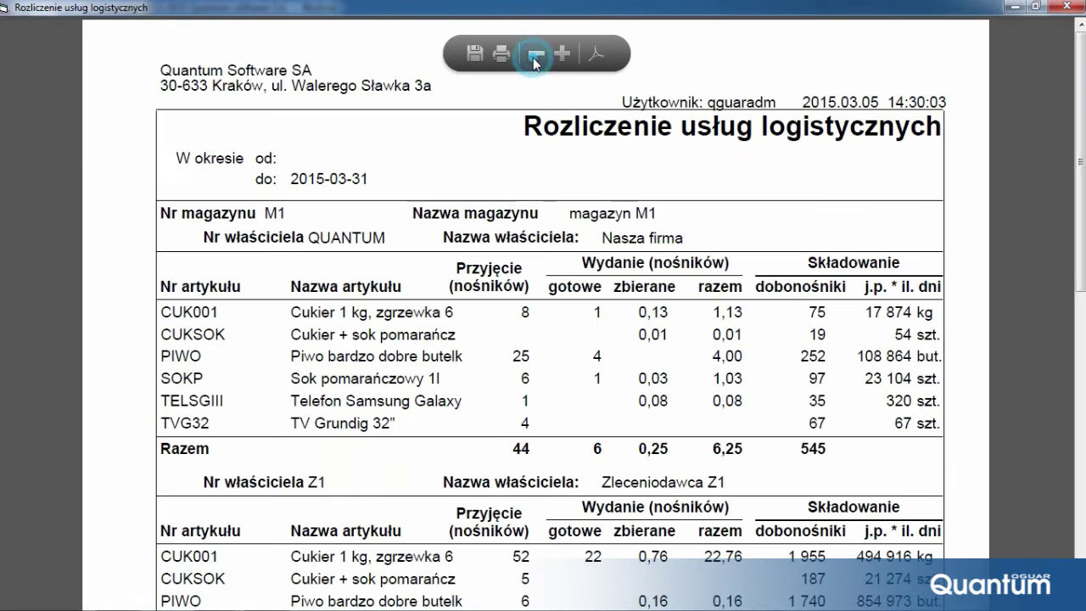
{"action": "left_click", "coordinate": [536, 54]}
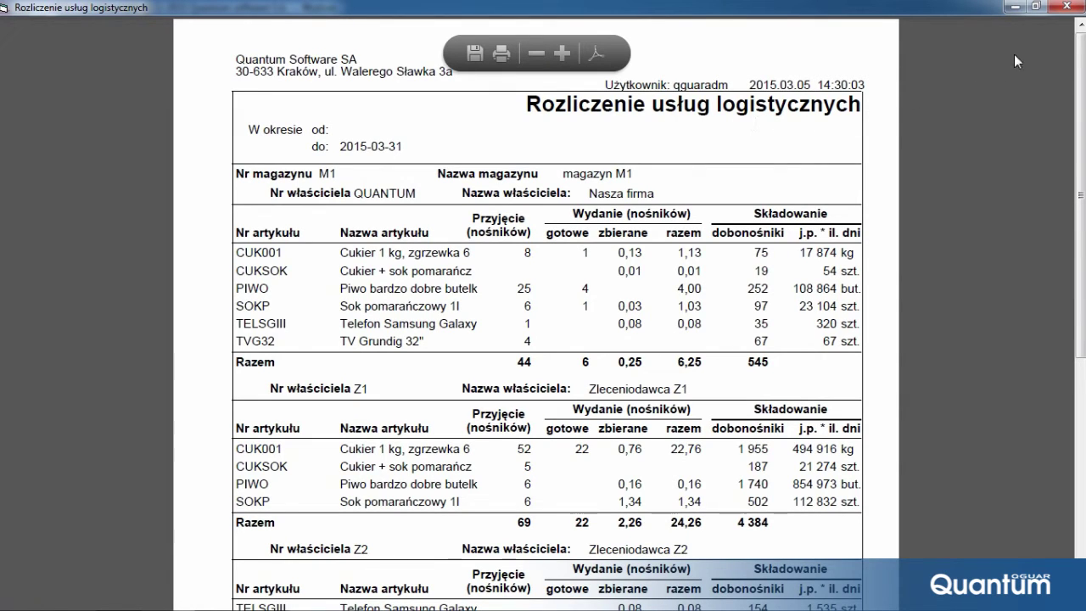
{"action": "left_click", "coordinate": [1065, 7]}
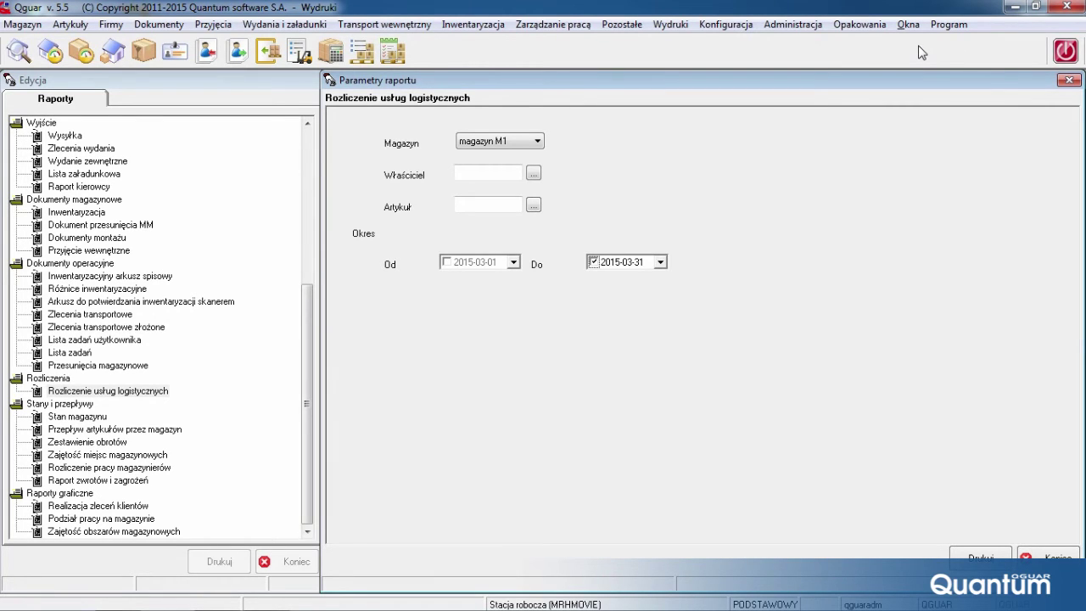
Open the Kontrola dostaw query in Definicje zapytań kontrolnych for viewing
{"action": "left_click", "coordinate": [909, 25]}
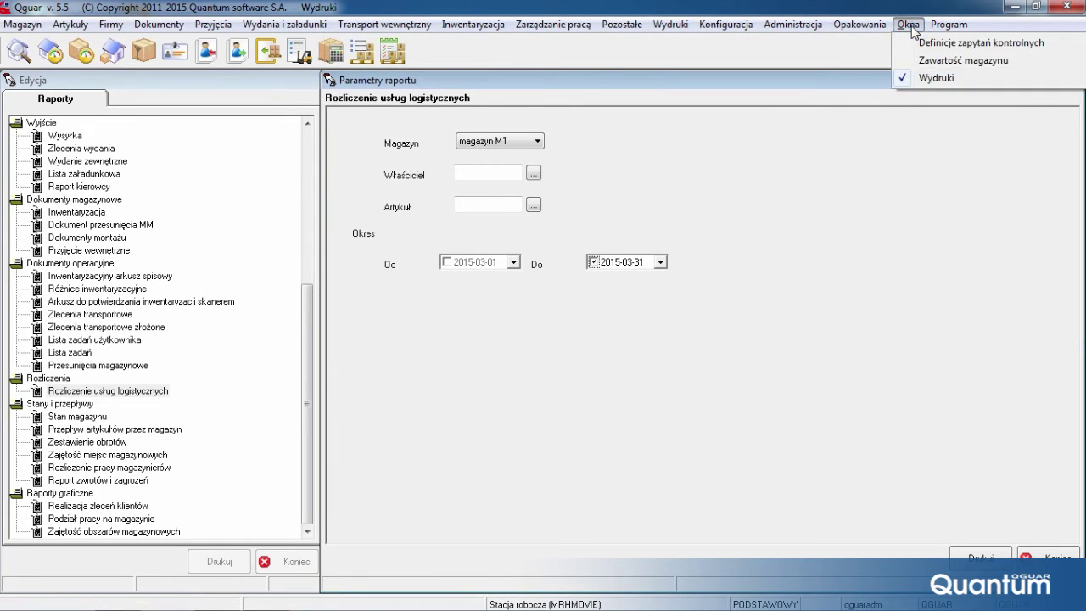
{"action": "left_click", "coordinate": [922, 43]}
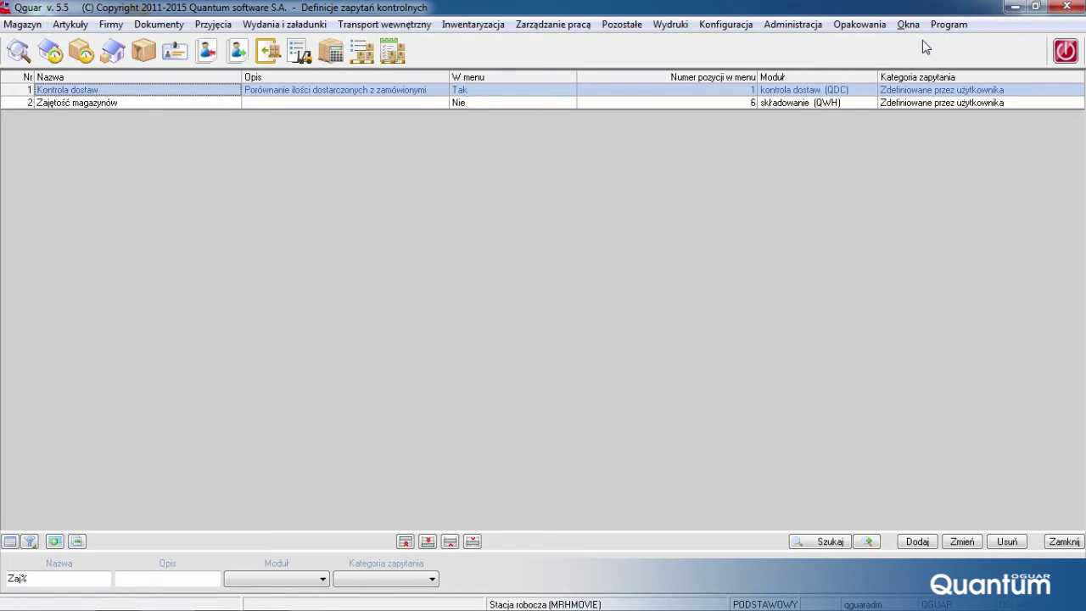
{"action": "double_click", "coordinate": [550, 96]}
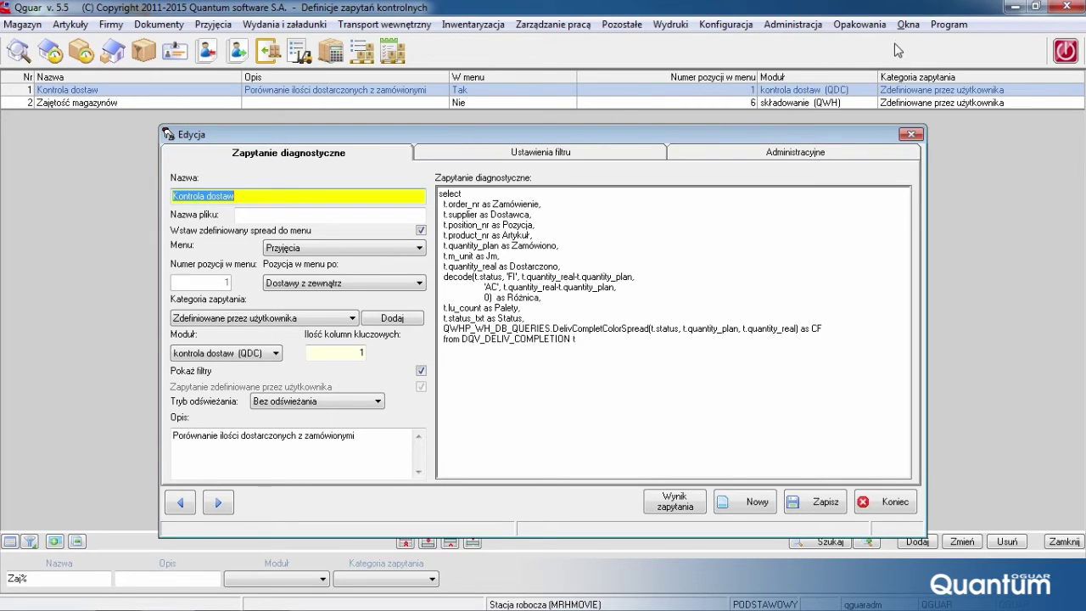
Return to Zawartość magazynu and start exporting the list to Microsoft Excel
{"action": "left_click", "coordinate": [909, 24]}
{"action": "left_click", "coordinate": [923, 58]}
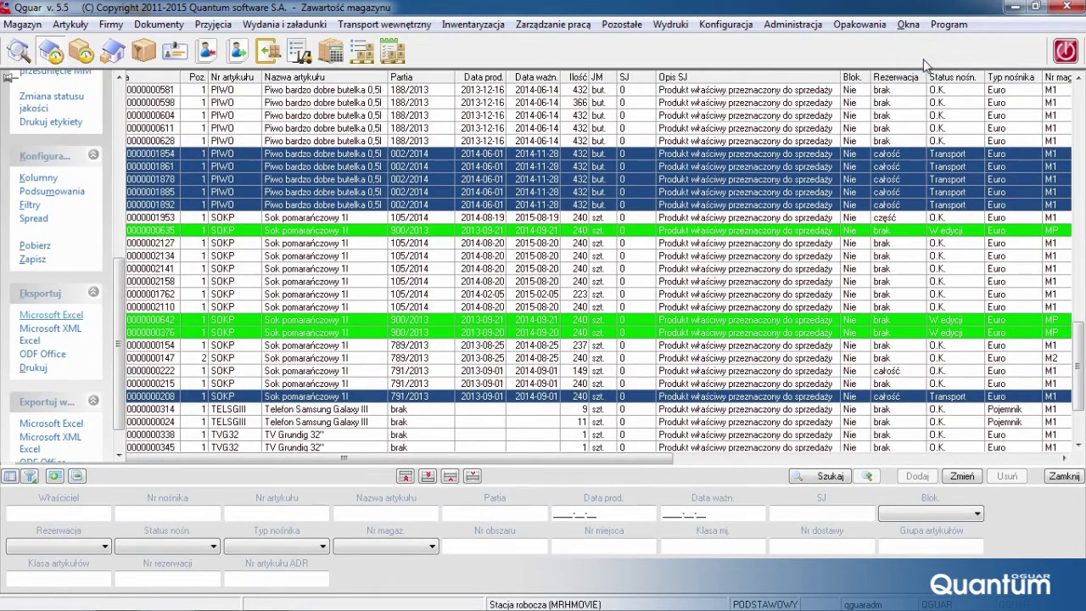
{"action": "left_click", "coordinate": [77, 318]}
{"action": "left_click", "coordinate": [341, 343]}
{"action": "left_click", "coordinate": [341, 371]}
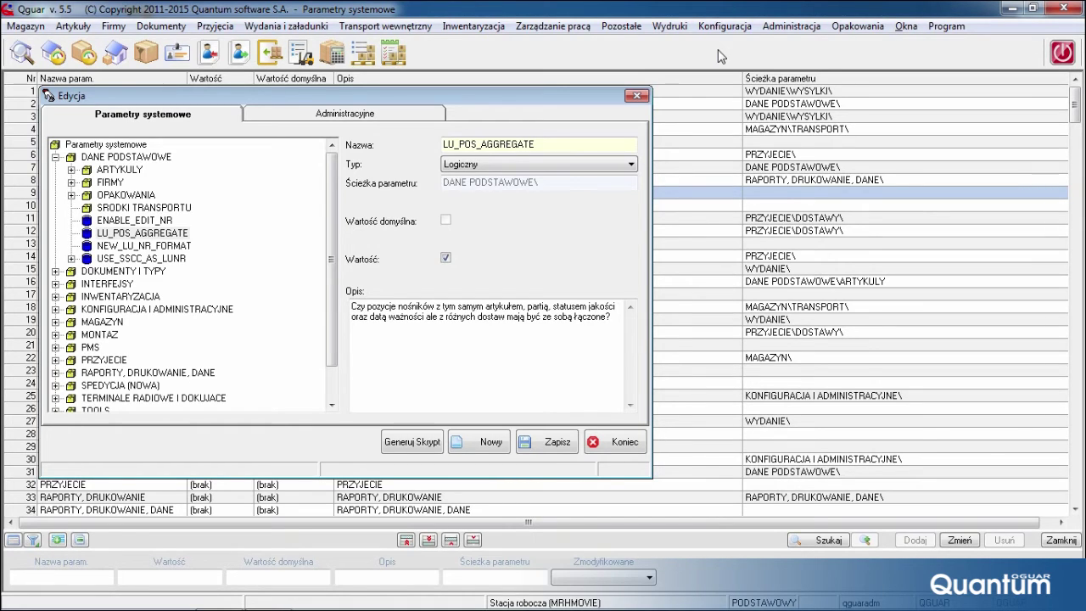
{"action": "left_click", "coordinate": [726, 28]}
{"action": "mouse_move", "coordinate": [708, 46]}
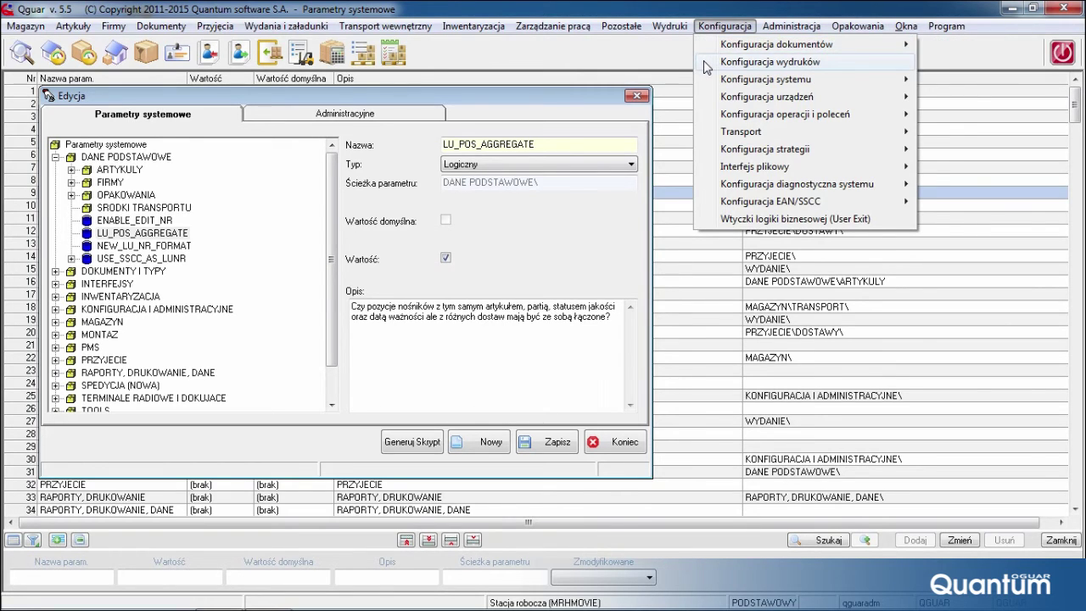
{"action": "mouse_move", "coordinate": [709, 84]}
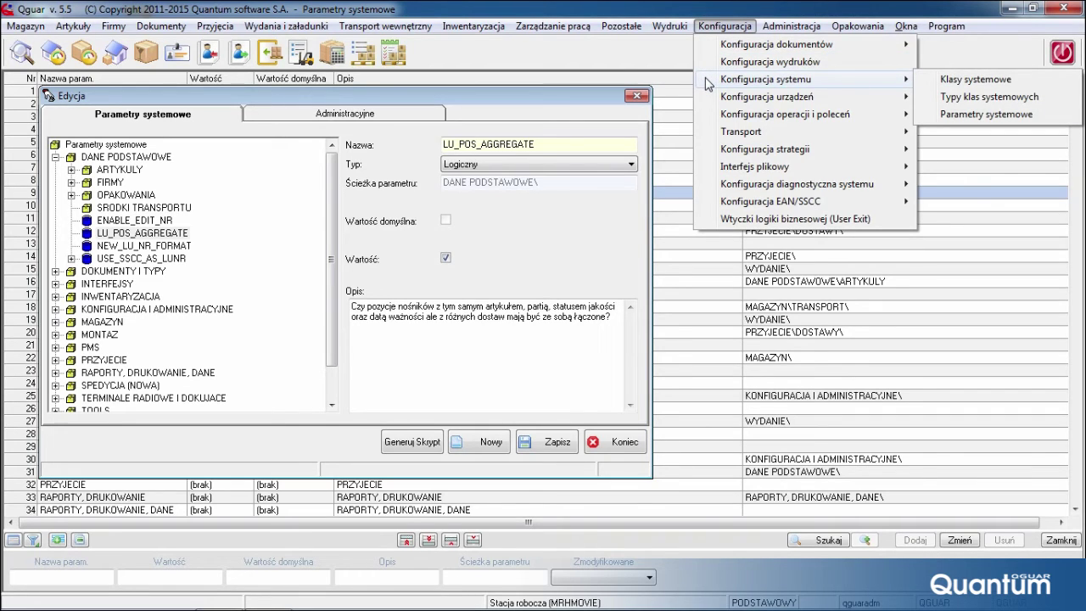
{"action": "mouse_move", "coordinate": [706, 117]}
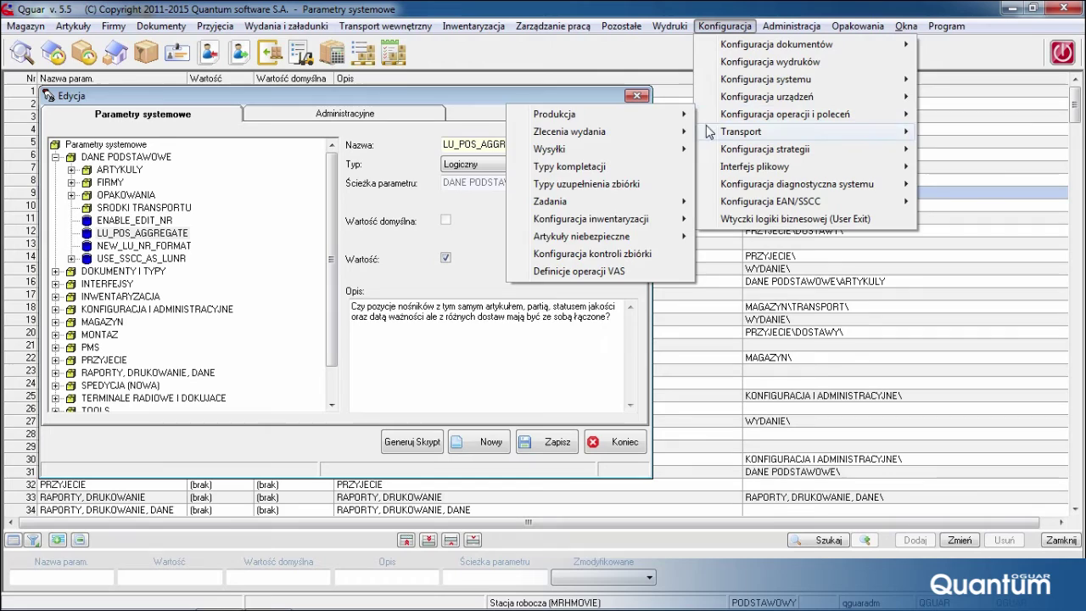
{"action": "mouse_move", "coordinate": [710, 153]}
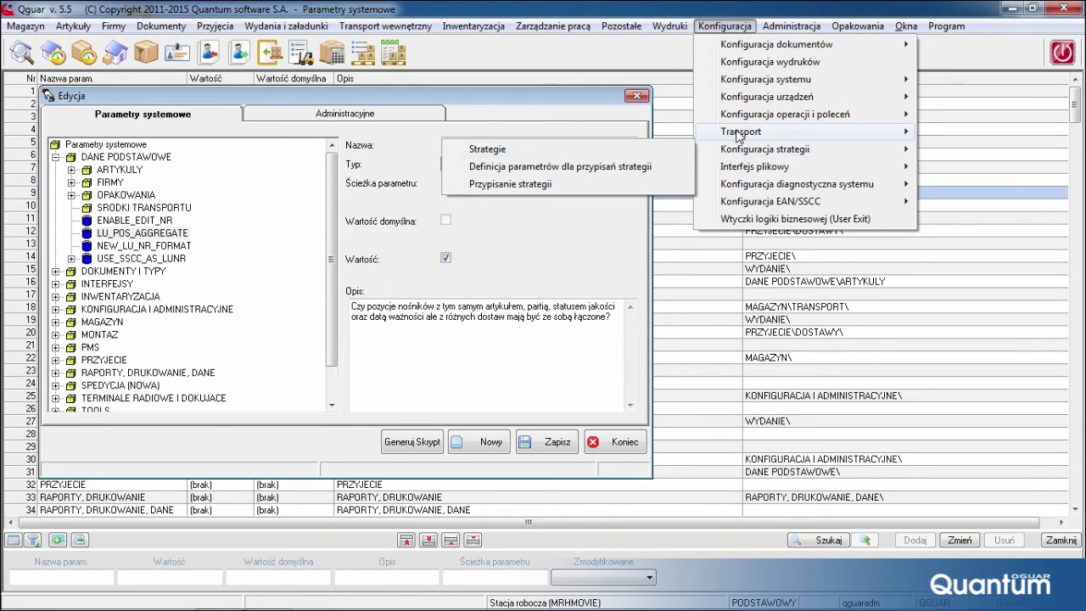
Open Prawa dostępu and enable the Przeglądanie and Dodawanie rights on Magazyny for the QGUARADMIN group
{"action": "mouse_move", "coordinate": [785, 28]}
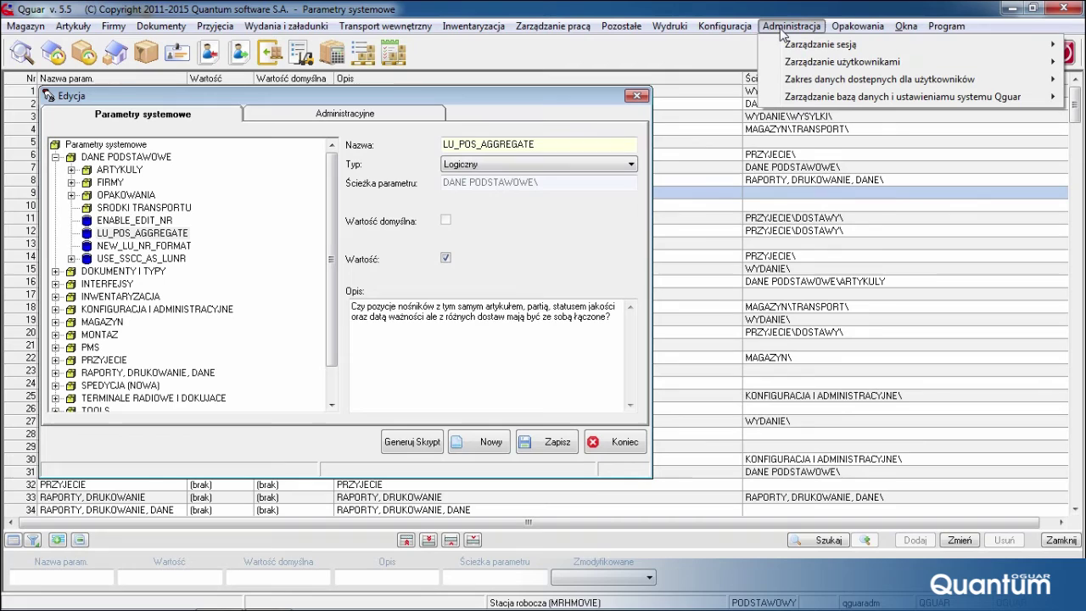
{"action": "mouse_move", "coordinate": [790, 61]}
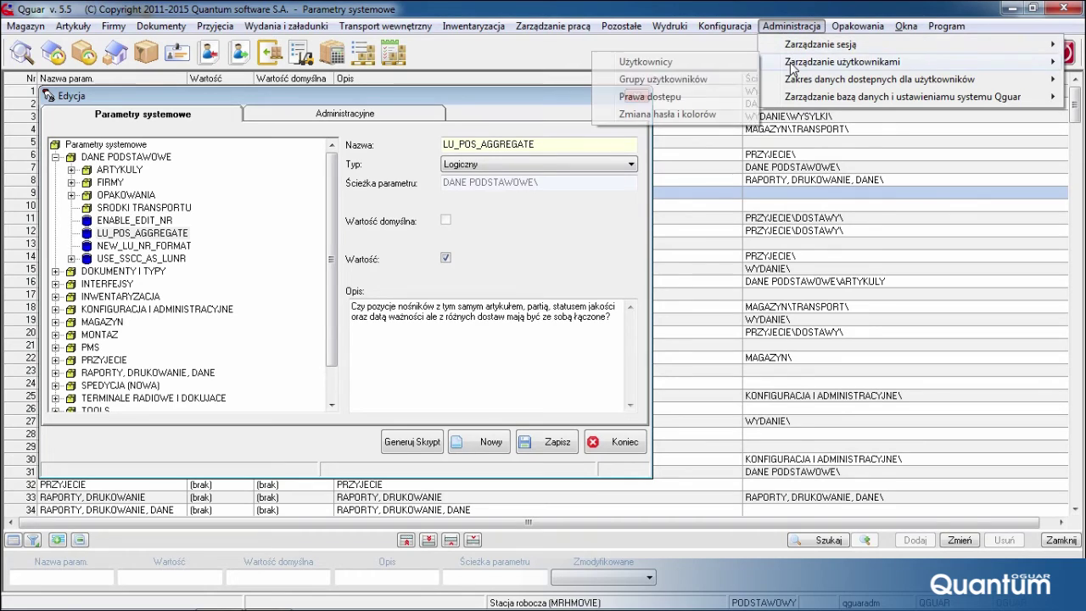
{"action": "left_click", "coordinate": [698, 99]}
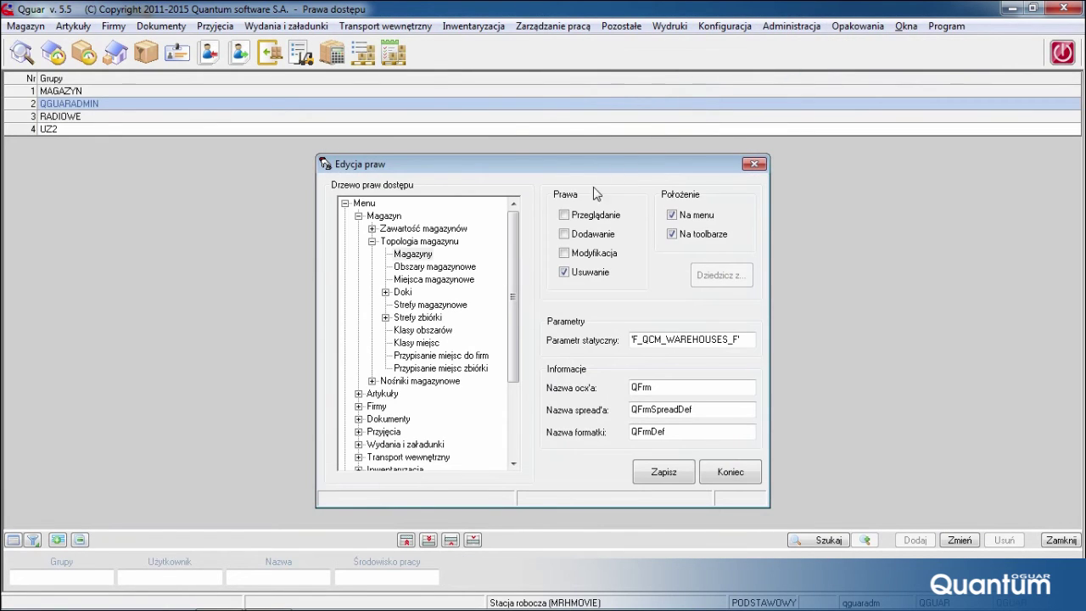
{"action": "left_click", "coordinate": [564, 215]}
{"action": "left_click", "coordinate": [564, 234]}
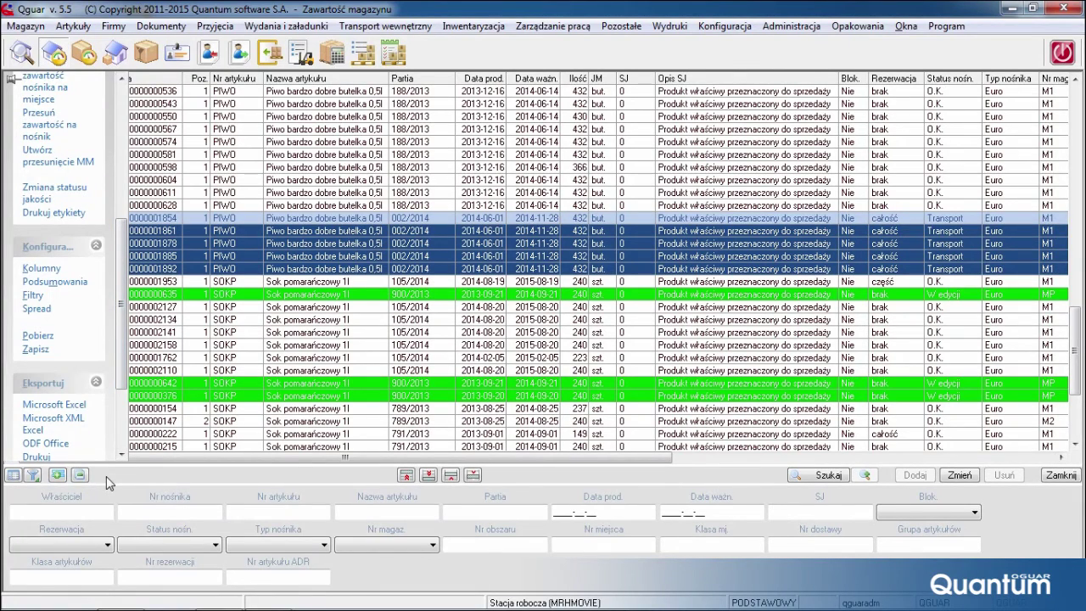
Remove Nazwa artykułu, Partia, Data prod. and Data ważn. from the filter fields of the Zawartość magazynu list
{"action": "left_click", "coordinate": [34, 476]}
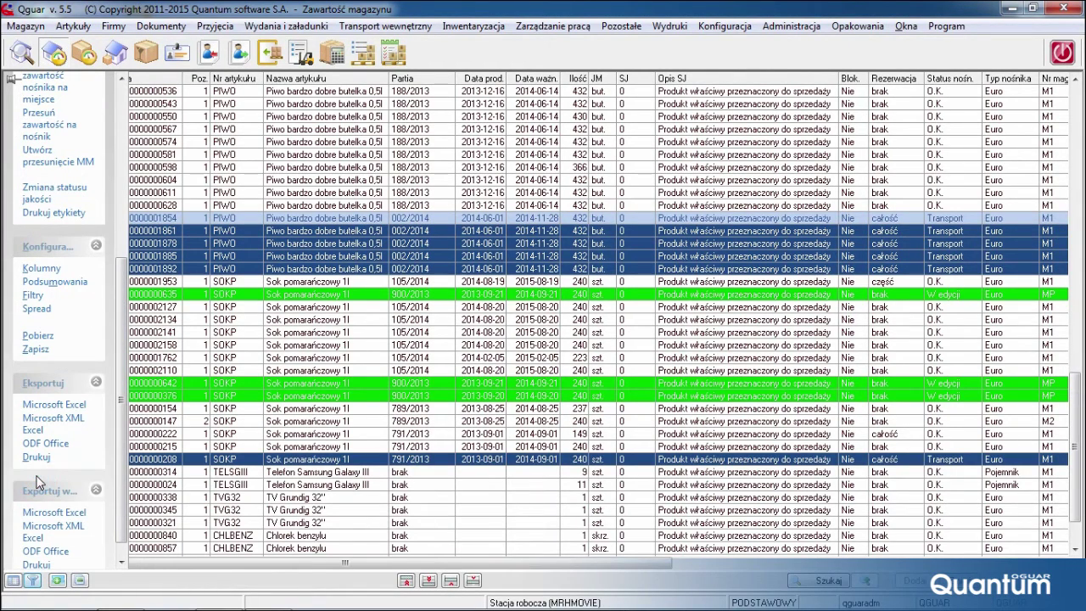
{"action": "left_click", "coordinate": [33, 581]}
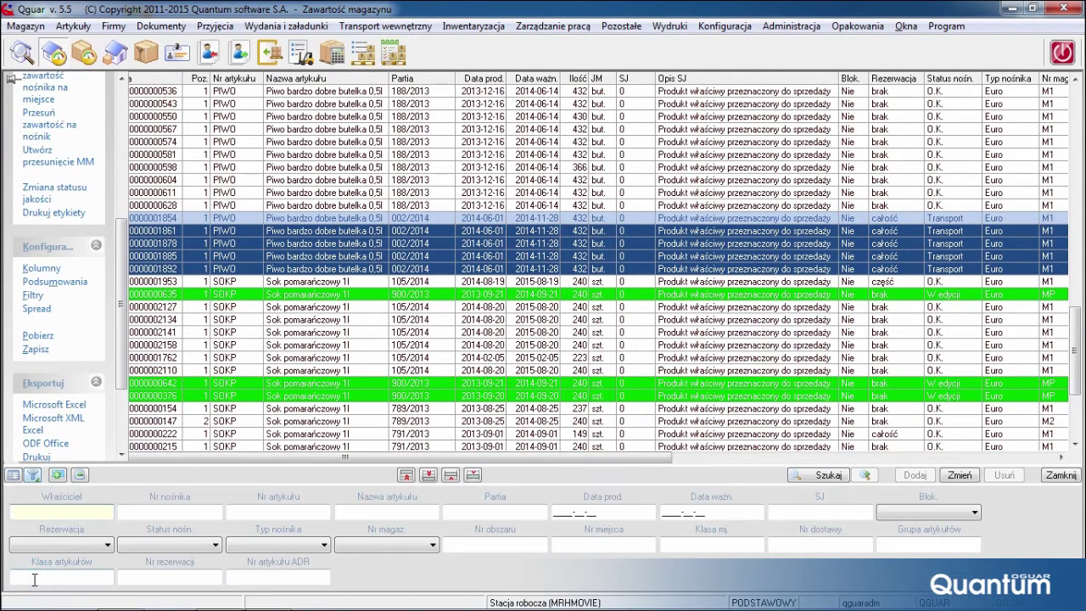
{"action": "left_click", "coordinate": [38, 297]}
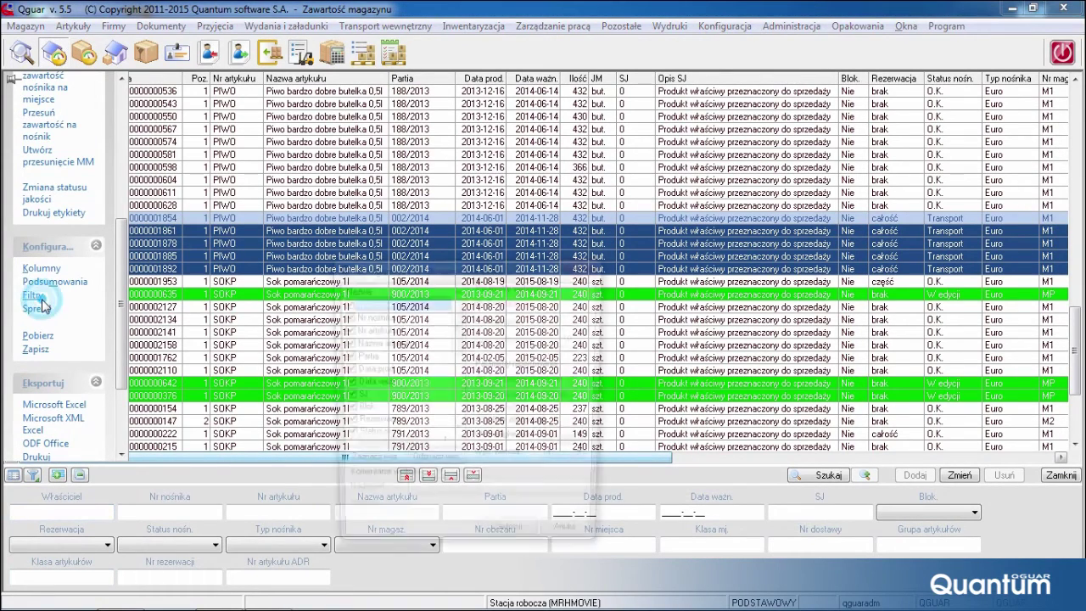
{"action": "left_click", "coordinate": [343, 344]}
{"action": "left_click", "coordinate": [343, 356]}
{"action": "left_click", "coordinate": [342, 370]}
{"action": "left_click", "coordinate": [343, 384]}
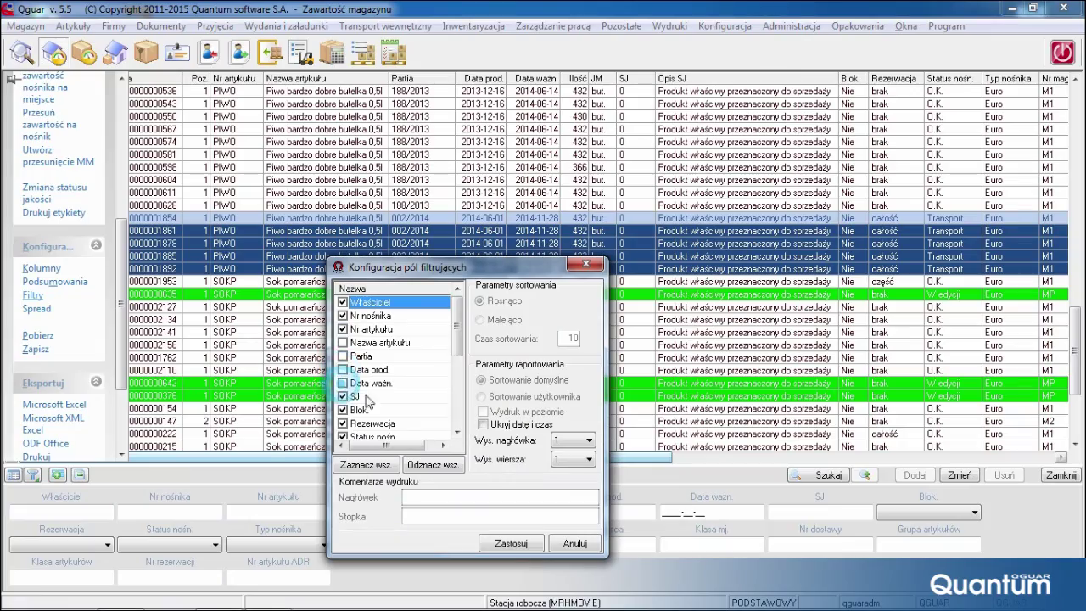
{"action": "left_click", "coordinate": [510, 546]}
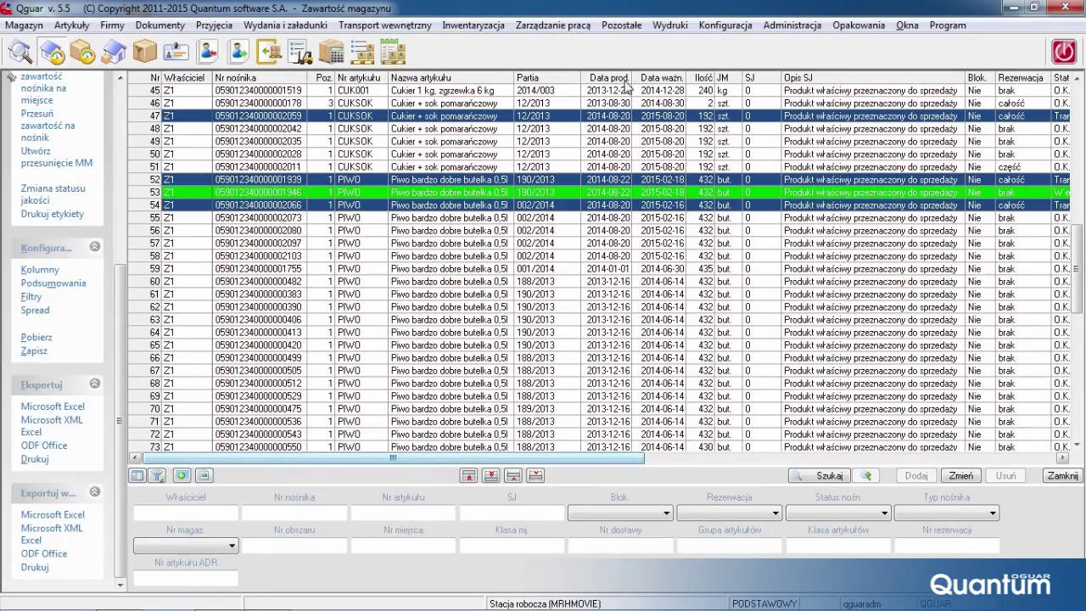
Reorder the list columns: Data prod. after Data ważn., Nazwa artykułu after Partia, and Nr nośnika after Poz
{"action": "left_click_drag", "start_coordinate": [626, 85], "coordinate": [679, 79]}
{"action": "left_click_drag", "start_coordinate": [471, 79], "coordinate": [562, 83]}
{"action": "left_click_drag", "start_coordinate": [268, 78], "coordinate": [333, 82]}
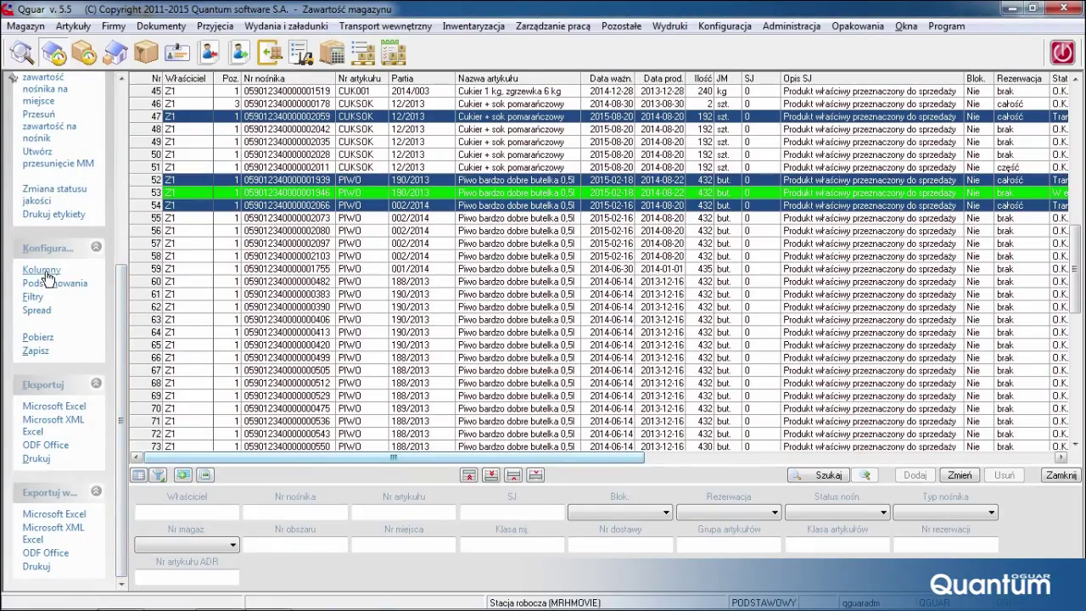
Hide the Partia, Data prod., Data ważn., JM and SJ columns in the Zawartość magazynu list
{"action": "left_click", "coordinate": [45, 270]}
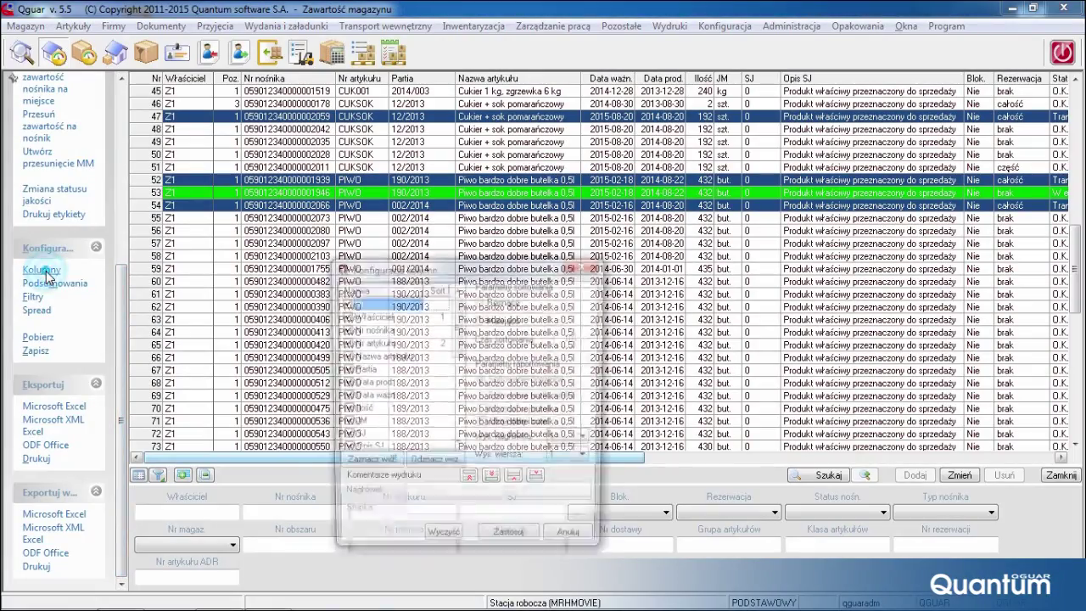
{"action": "left_click", "coordinate": [343, 370]}
{"action": "left_click", "coordinate": [343, 382]}
{"action": "left_click", "coordinate": [343, 397]}
{"action": "left_click", "coordinate": [343, 423]}
{"action": "left_click", "coordinate": [343, 436]}
{"action": "left_click", "coordinate": [512, 544]}
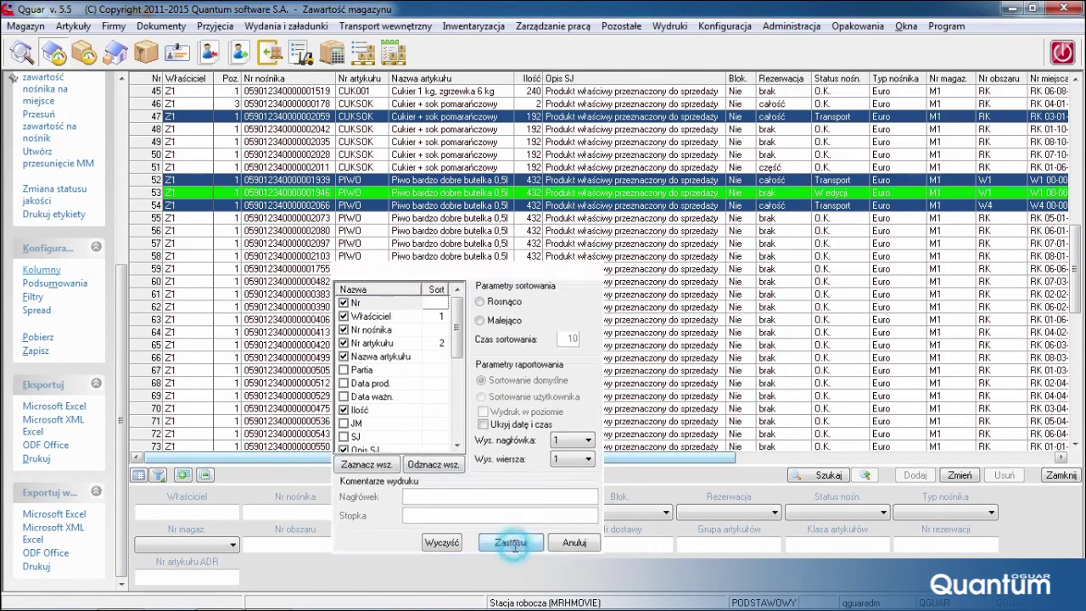